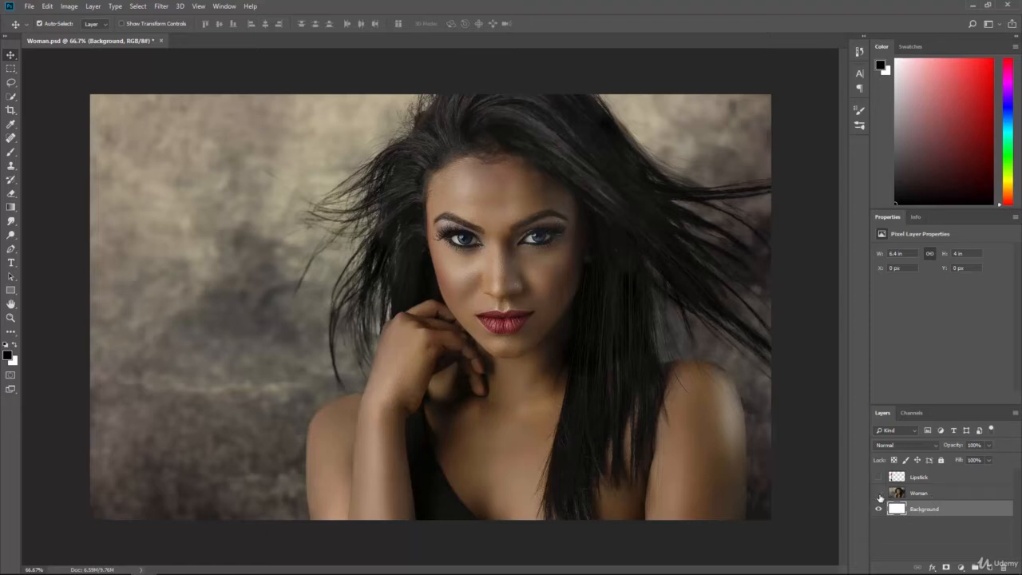
Step: Inspect the Background, Woman and Lipstick layers one by one by toggling their visibility, leaving the Lipstick layer hidden
click(879, 493)
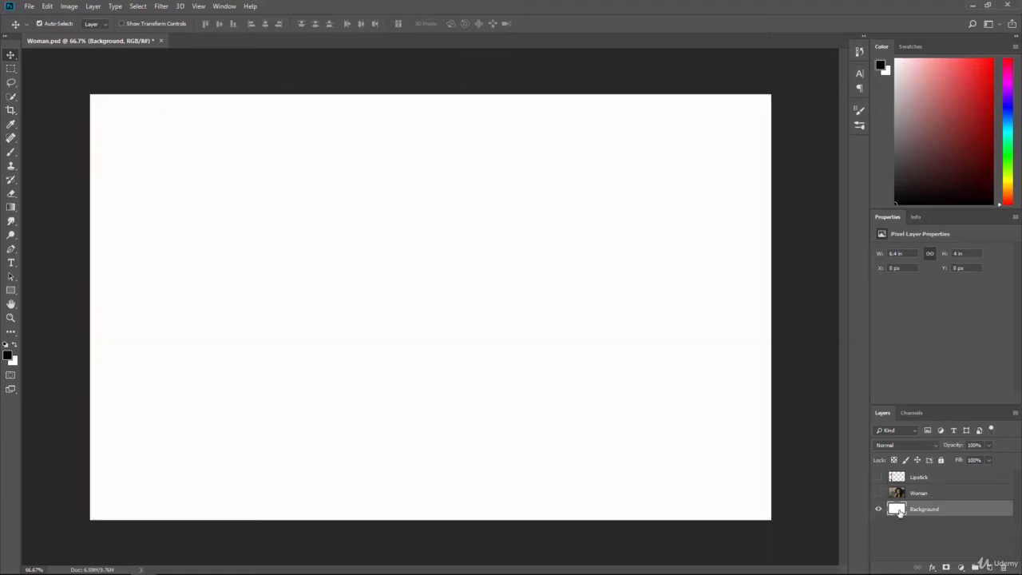
click(879, 510)
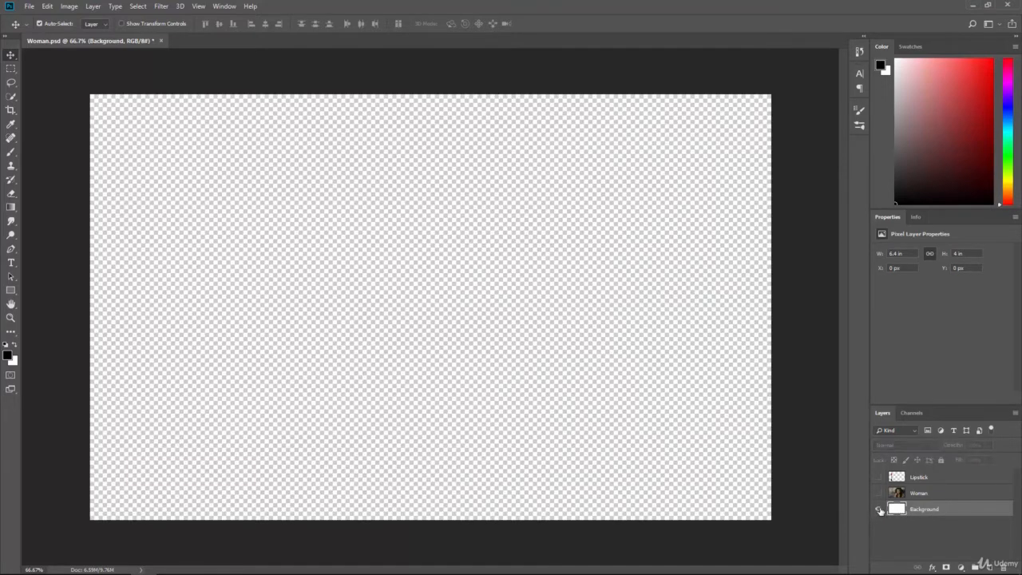
click(879, 509)
click(879, 493)
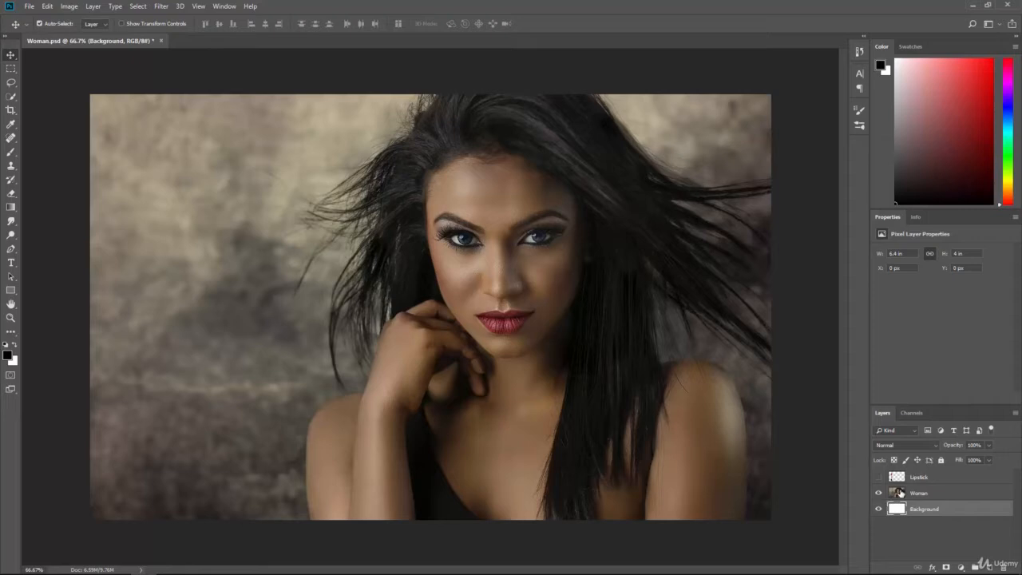
click(879, 478)
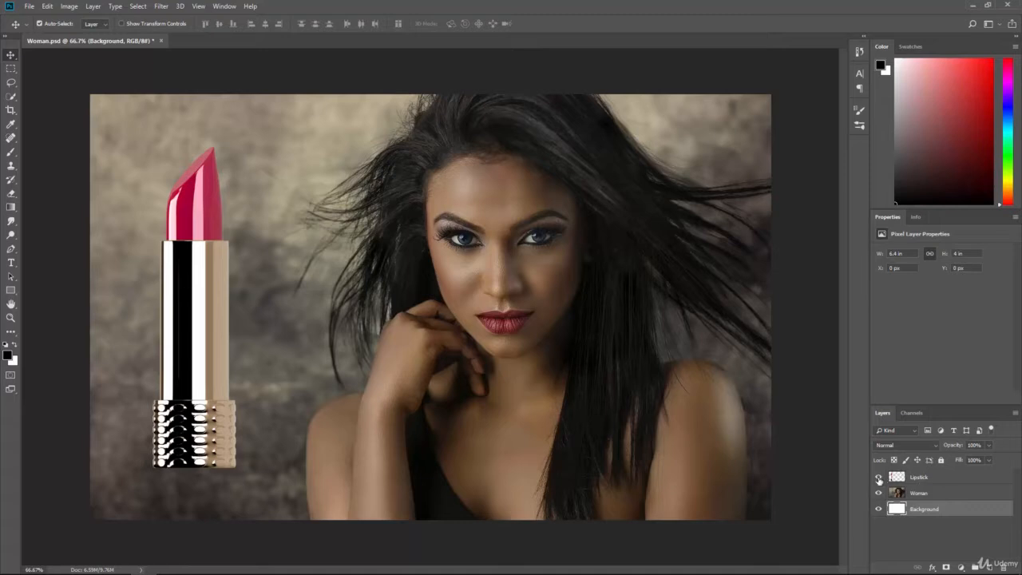
click(879, 478)
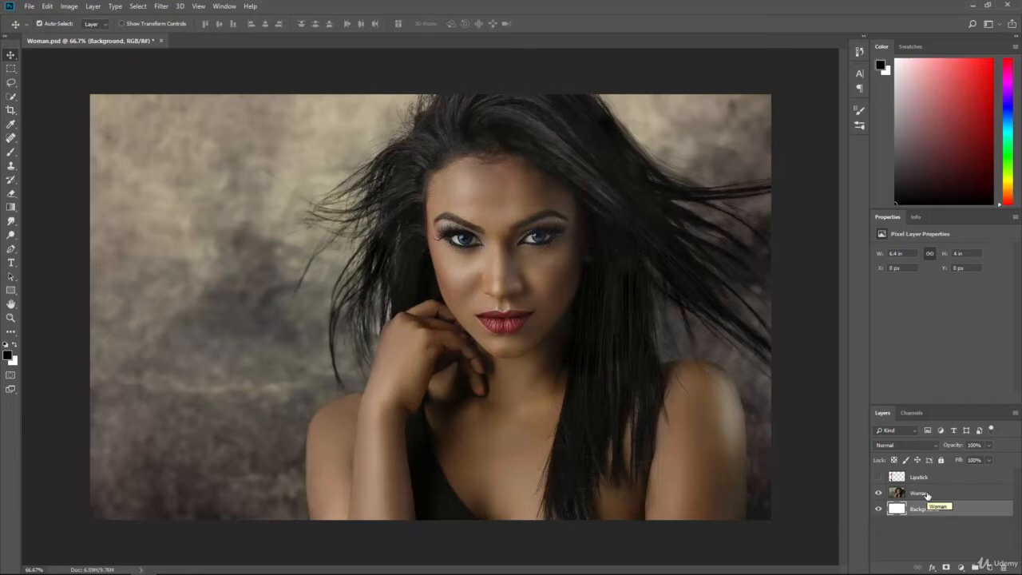
Step: Add a new layer directly above the Background layer and name it Clipping Mask
click(927, 495)
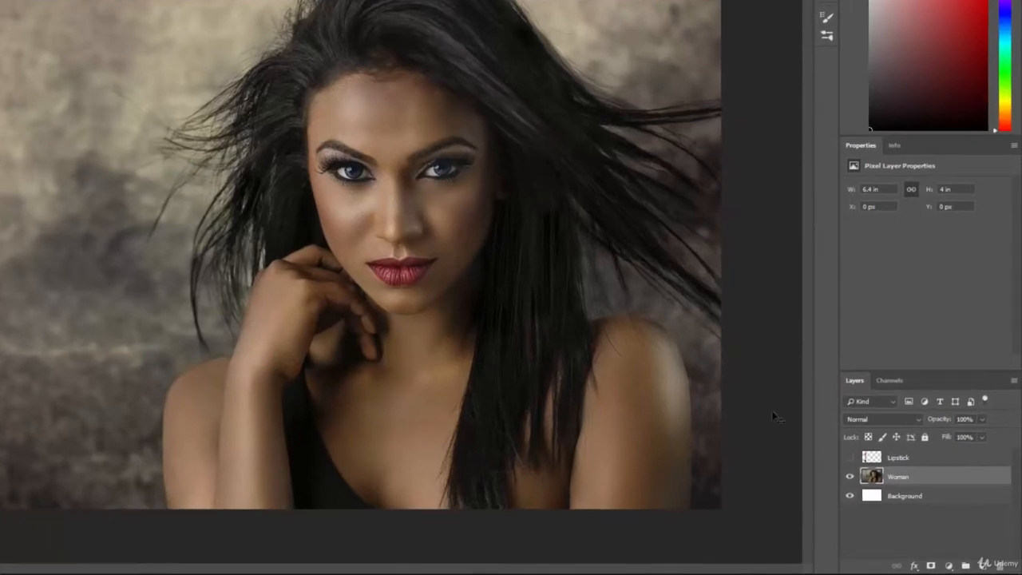
click(909, 497)
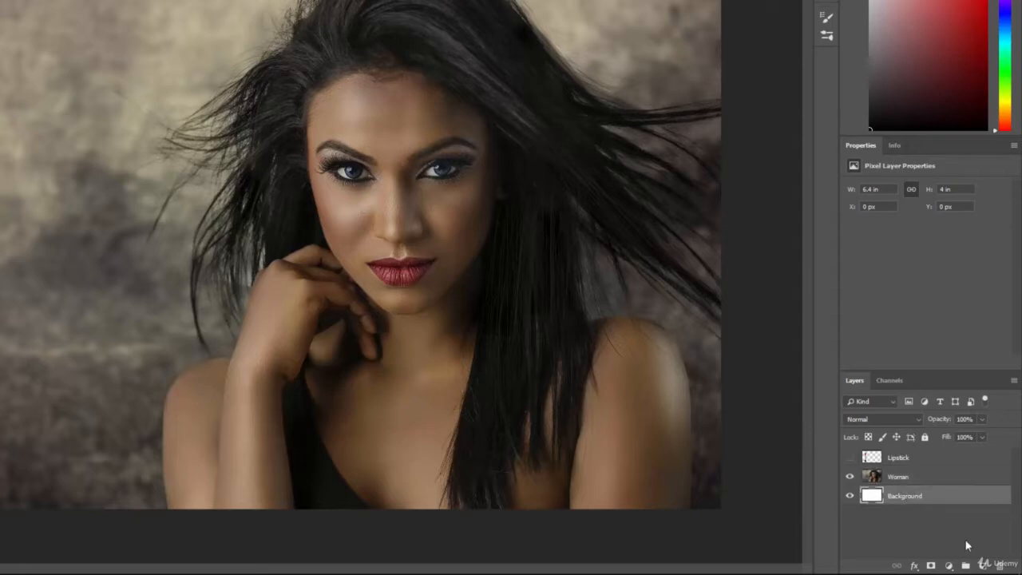
click(966, 565)
double_click(898, 497)
text(Clipp)
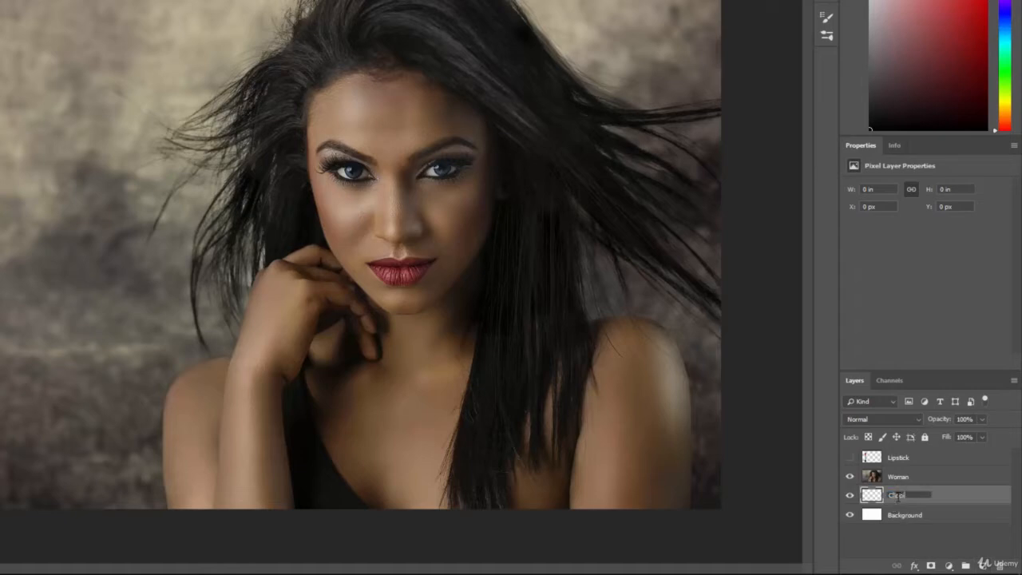
text(ing Mask)
key(Return)
Step: Fill a circular selection about 2.57 in wide around the face with black on the Clipping Mask layer, temporarily hiding the Woman layer and deselecting
drag(403, 178, 565, 521)
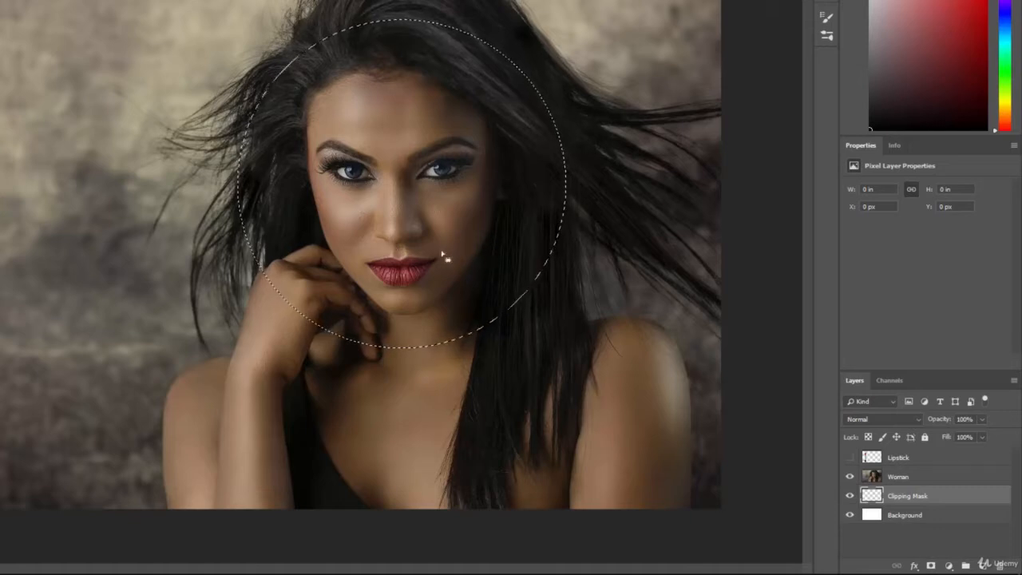
click(850, 476)
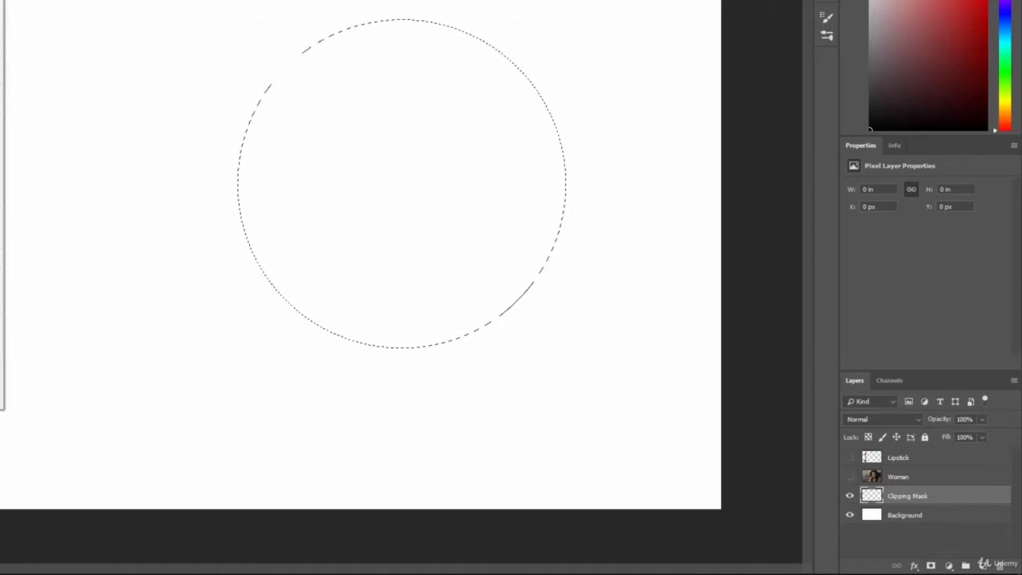
key(shift+F5)
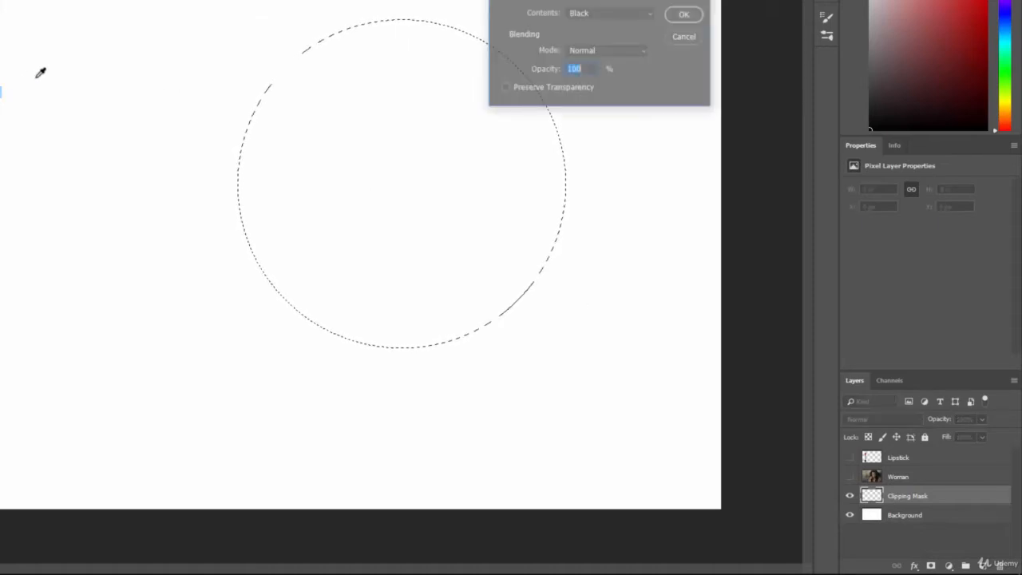
click(681, 14)
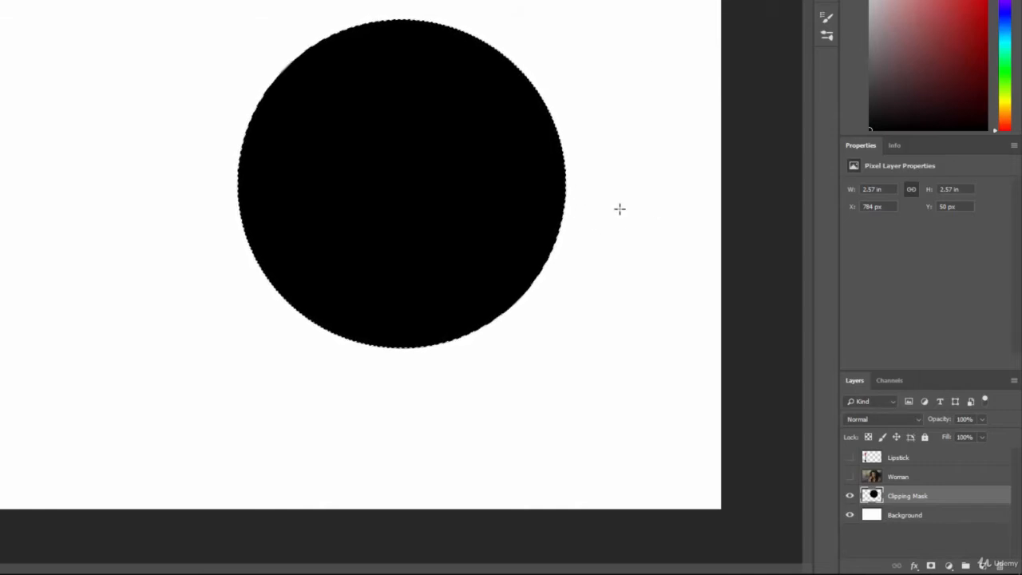
key(ctrl+d)
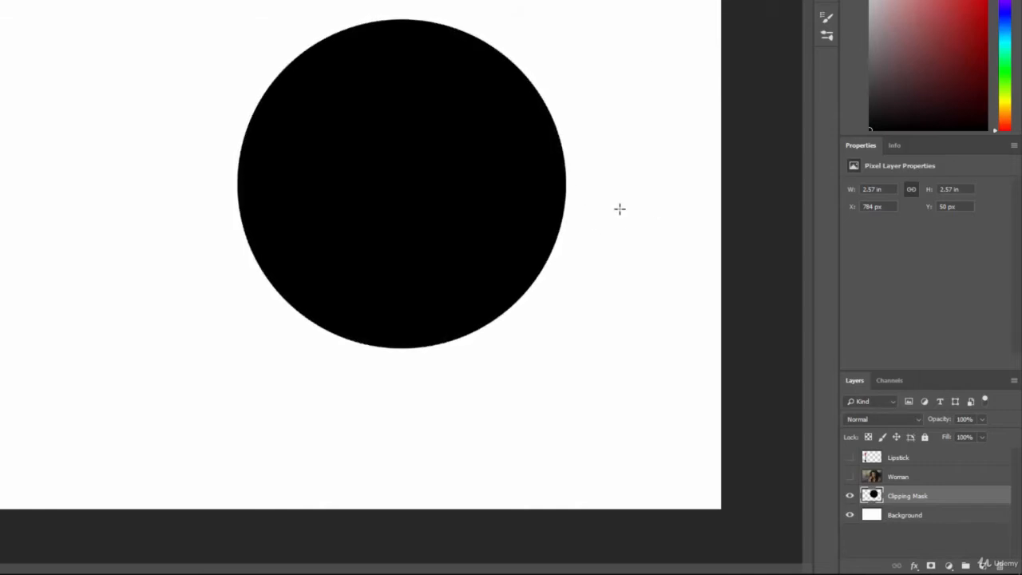
click(850, 477)
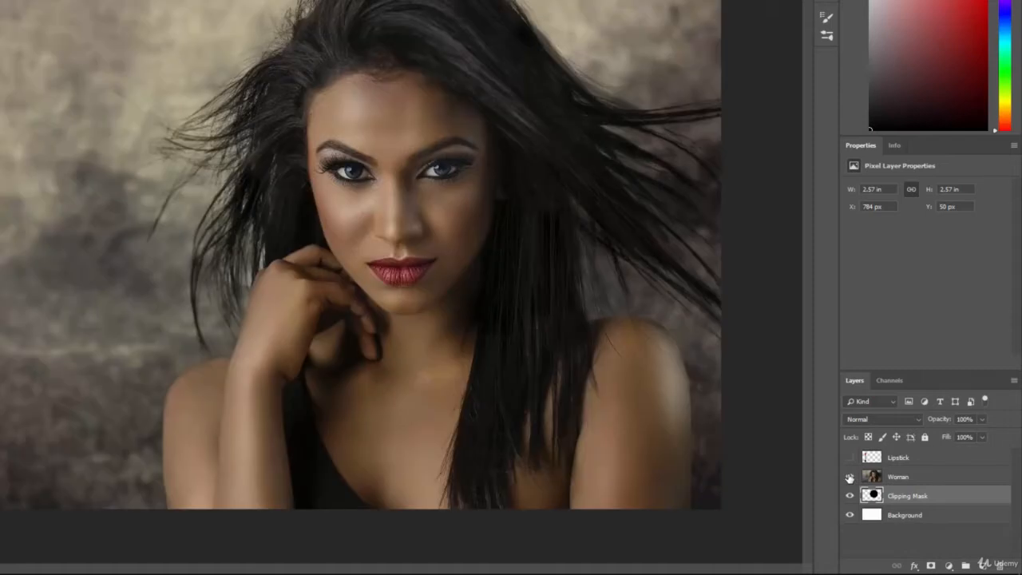
Step: Clip the Woman layer to the Clipping Mask layer and check the result with the Background layer hidden, restoring its visibility
click(930, 479)
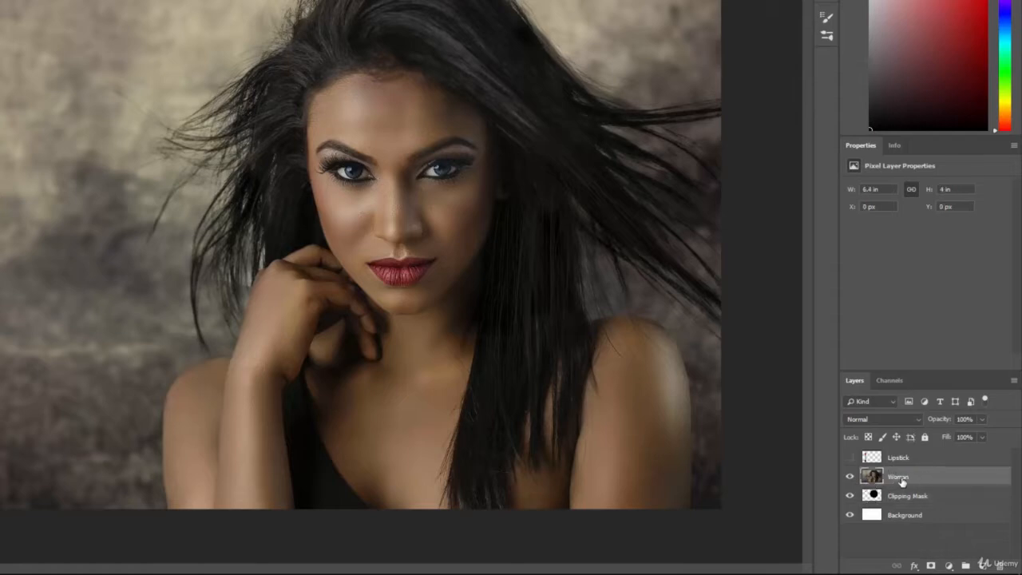
click(906, 501)
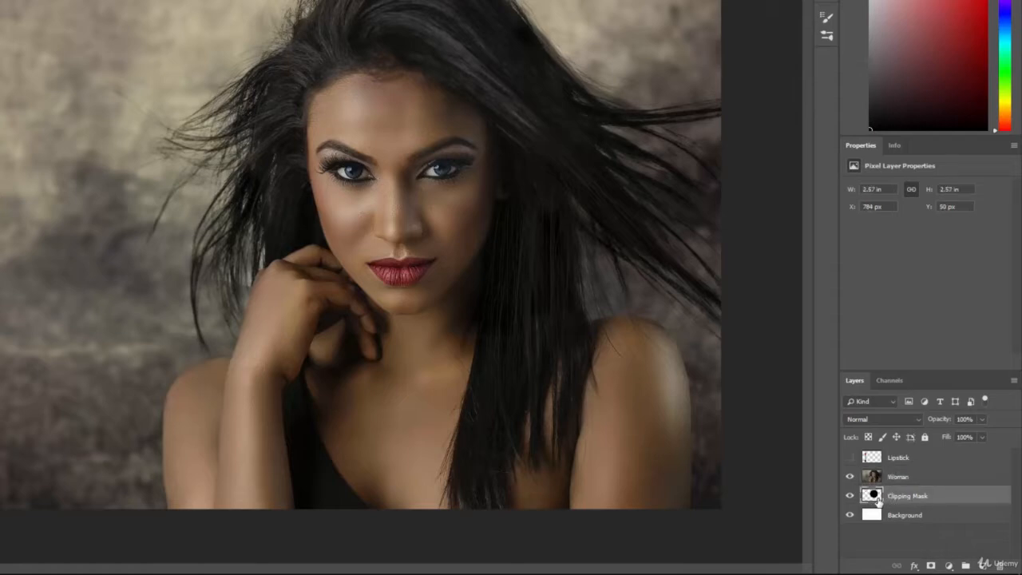
click(905, 516)
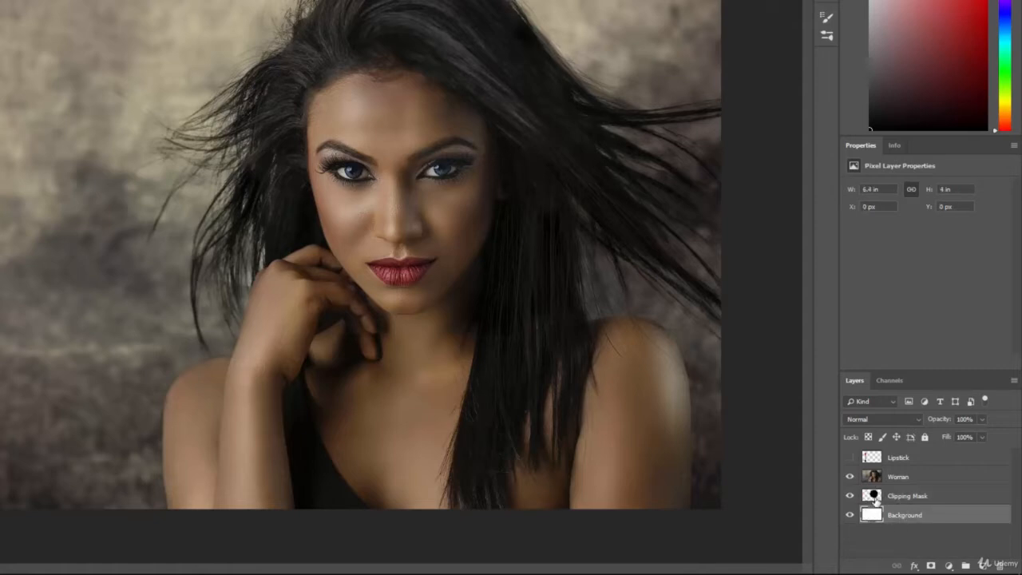
click(912, 483)
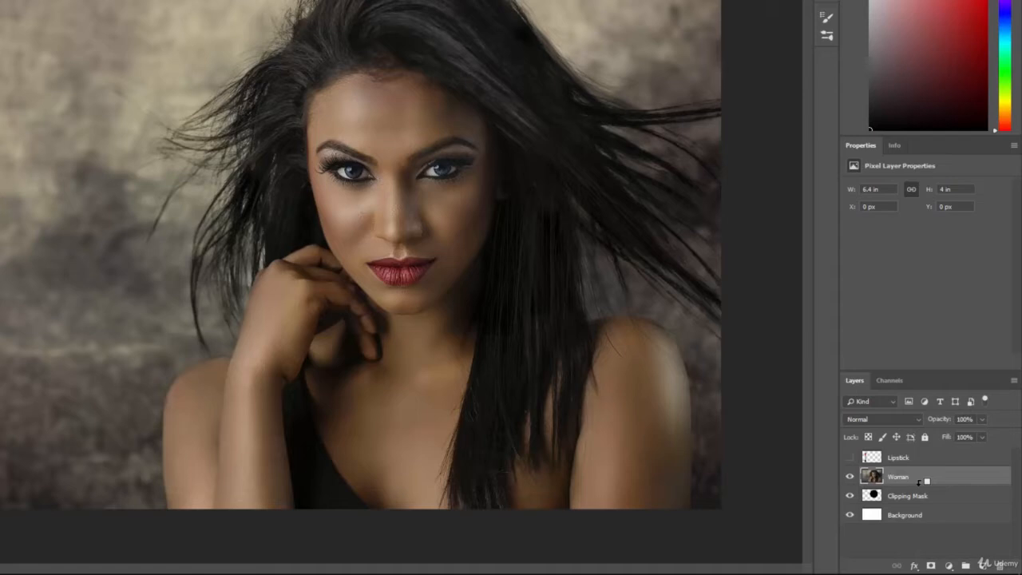
alt+click(919, 481)
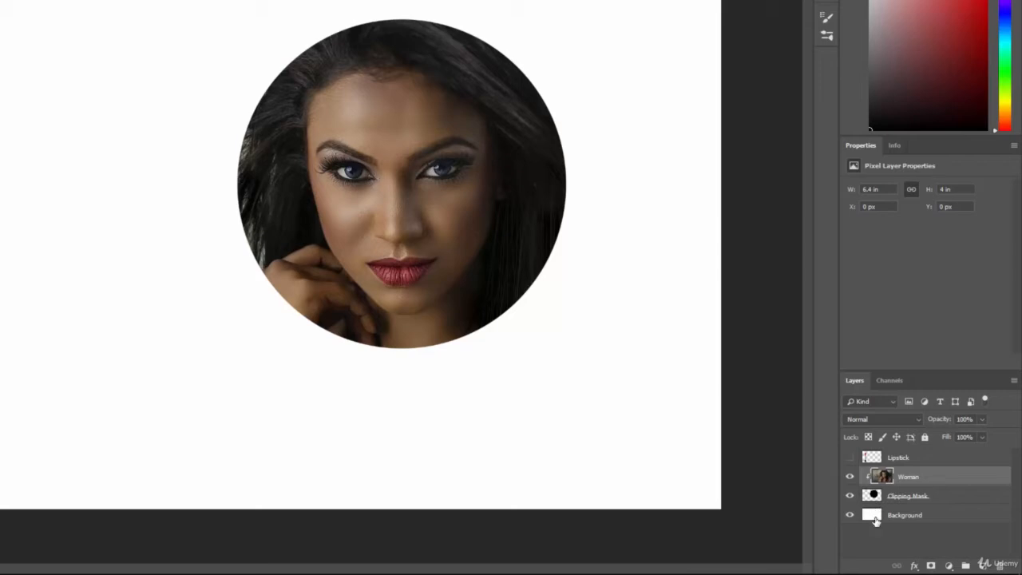
click(850, 515)
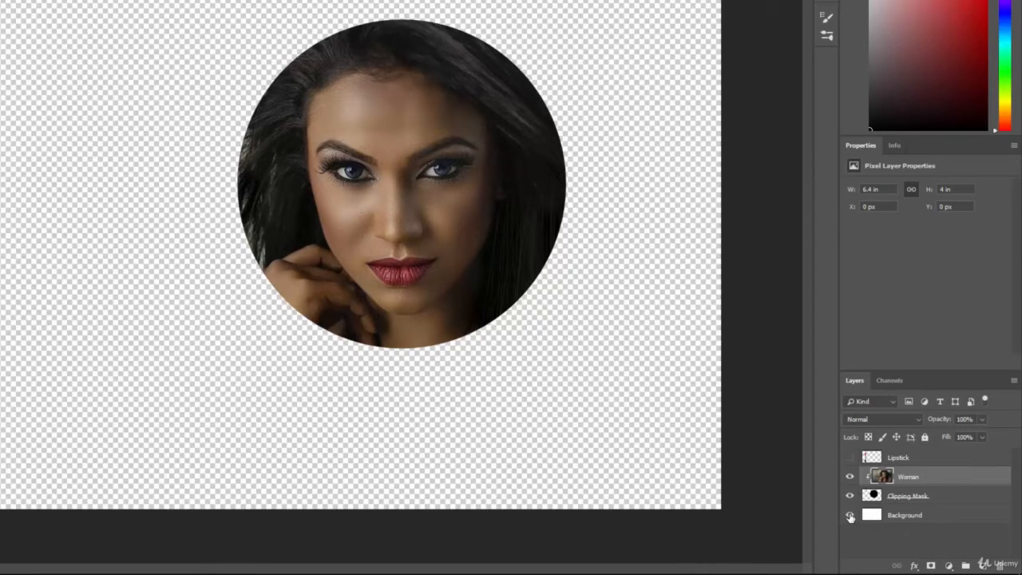
click(850, 516)
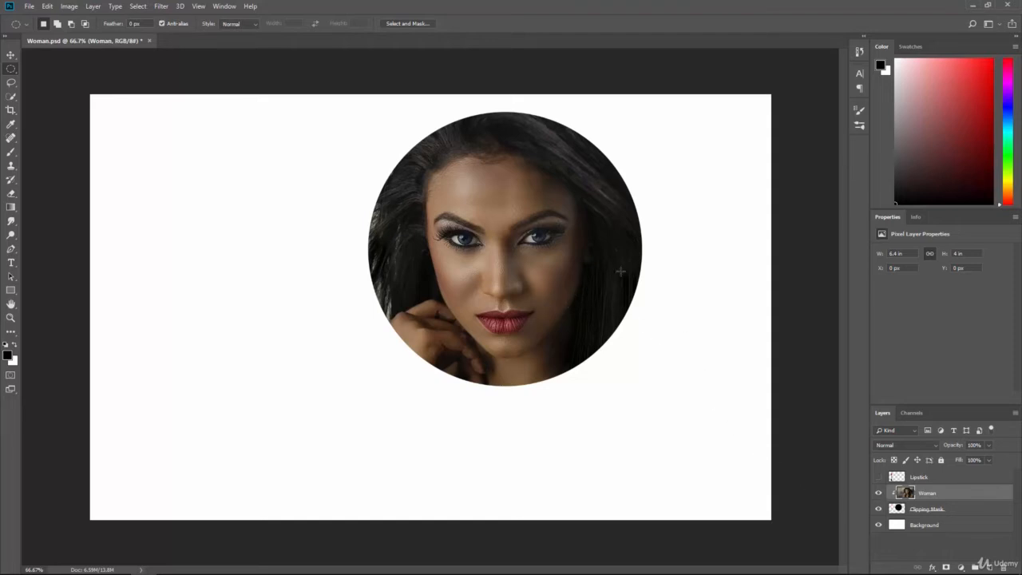
Step: Try repositioning the Woman image inside the circle, and move the Clipping Mask circle up to a Y position of 26 px
click(11, 54)
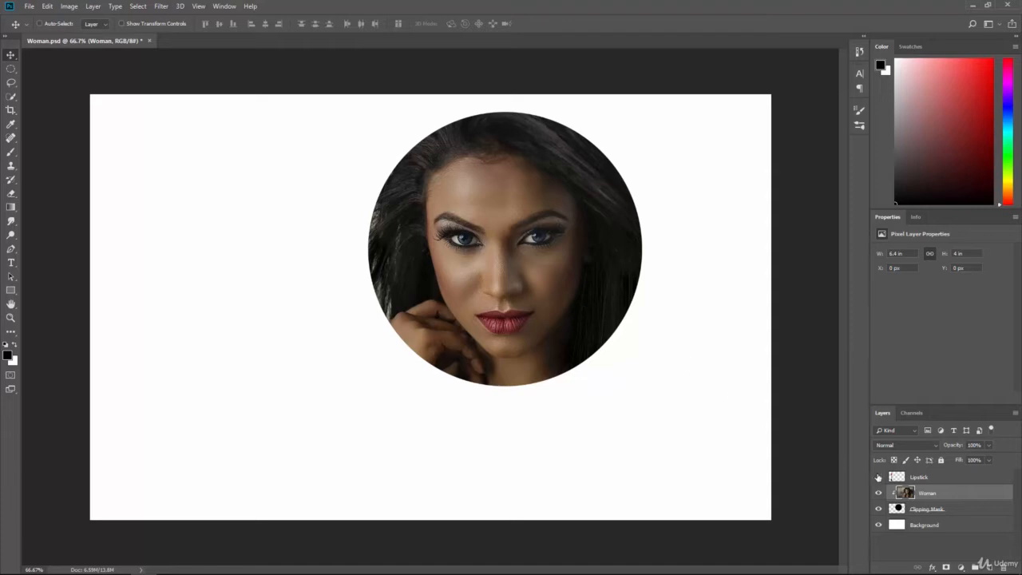
mouse_move(550, 257)
mouse_down()
mouse_move(525, 277)
mouse_move(447, 280)
mouse_move(438, 239)
mouse_move(483, 199)
mouse_move(549, 174)
mouse_move(629, 203)
mouse_move(628, 280)
mouse_move(533, 268)
mouse_move(556, 220)
mouse_move(567, 235)
mouse_move(636, 253)
mouse_move(506, 160)
mouse_move(474, 236)
mouse_move(488, 251)
mouse_move(555, 244)
mouse_move(551, 257)
mouse_up()
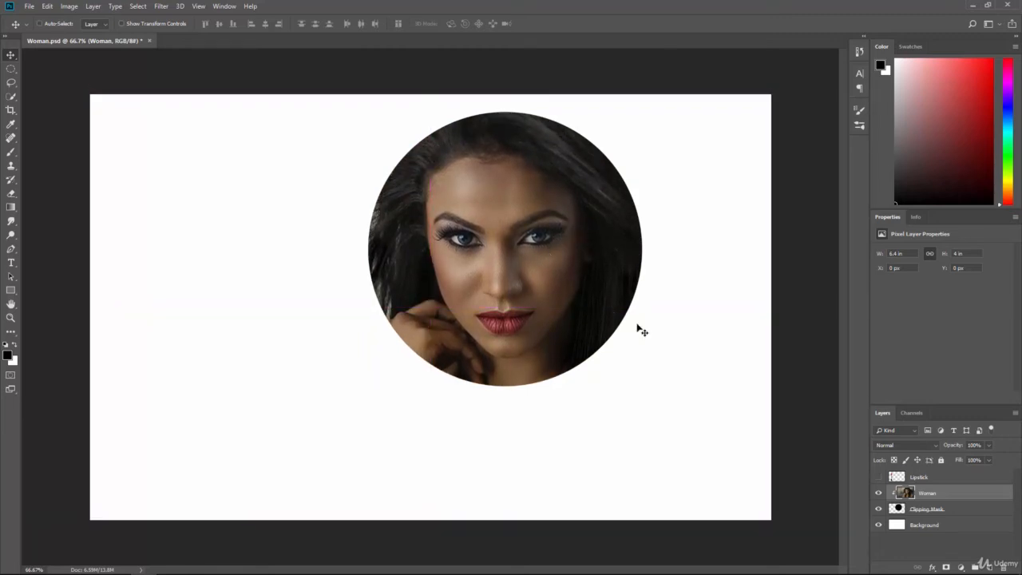
click(965, 512)
drag(551, 252, 527, 258)
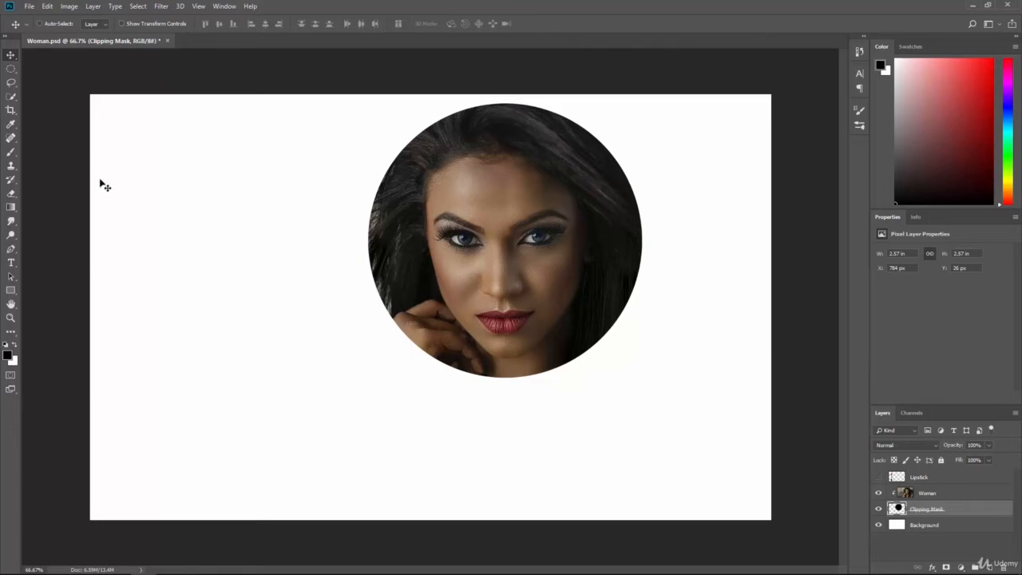
Step: Brush black and white strokes around the circle on the Clipping Mask layer to reveal more of the hair, hand and shoulders
click(11, 153)
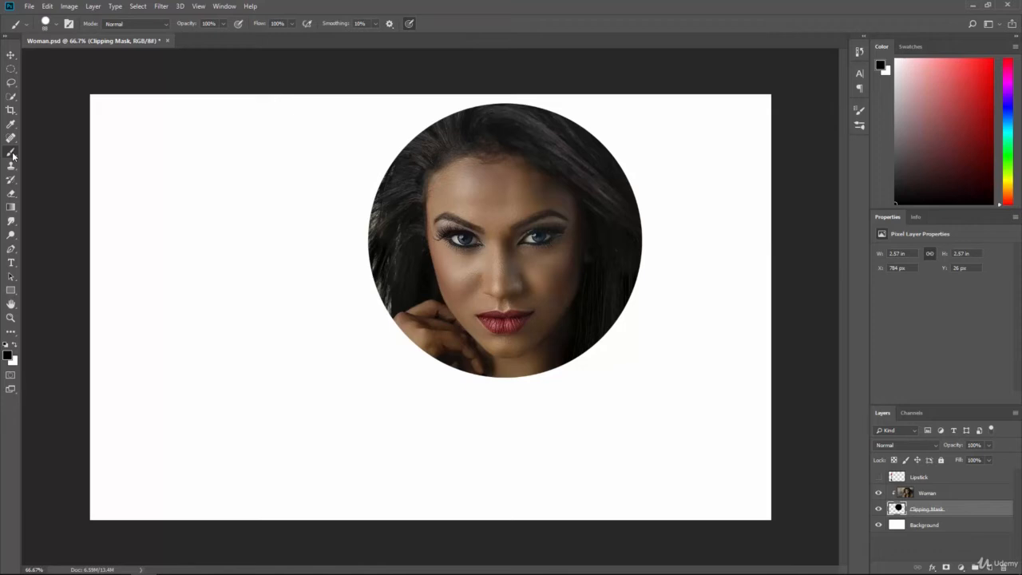
mouse_move(306, 306)
mouse_down()
mouse_move(432, 403)
mouse_move(637, 335)
mouse_move(695, 251)
mouse_move(680, 333)
mouse_move(603, 375)
mouse_move(635, 369)
mouse_up()
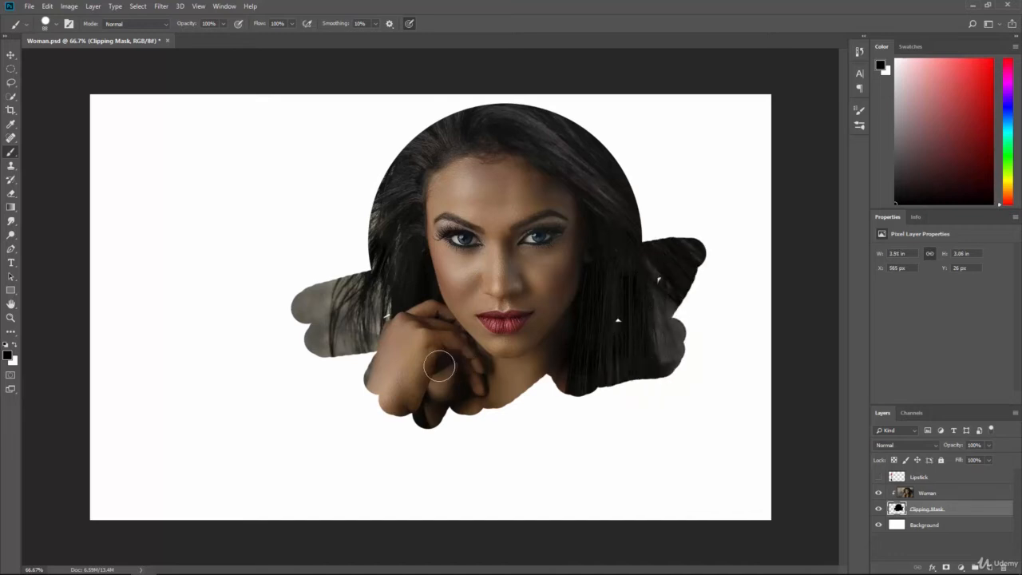
click(14, 346)
mouse_move(335, 339)
mouse_down()
mouse_move(305, 369)
mouse_move(379, 361)
mouse_move(351, 405)
mouse_move(405, 414)
mouse_move(488, 410)
mouse_move(589, 386)
mouse_move(547, 400)
mouse_move(577, 383)
mouse_move(530, 399)
mouse_move(629, 349)
mouse_up()
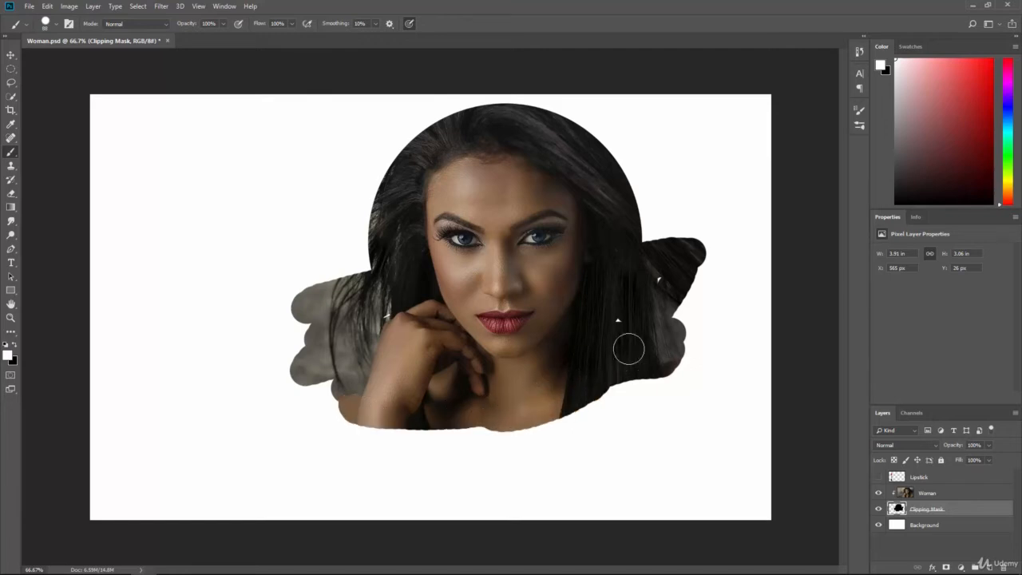
mouse_move(663, 253)
mouse_down()
mouse_move(654, 209)
mouse_move(637, 256)
mouse_up()
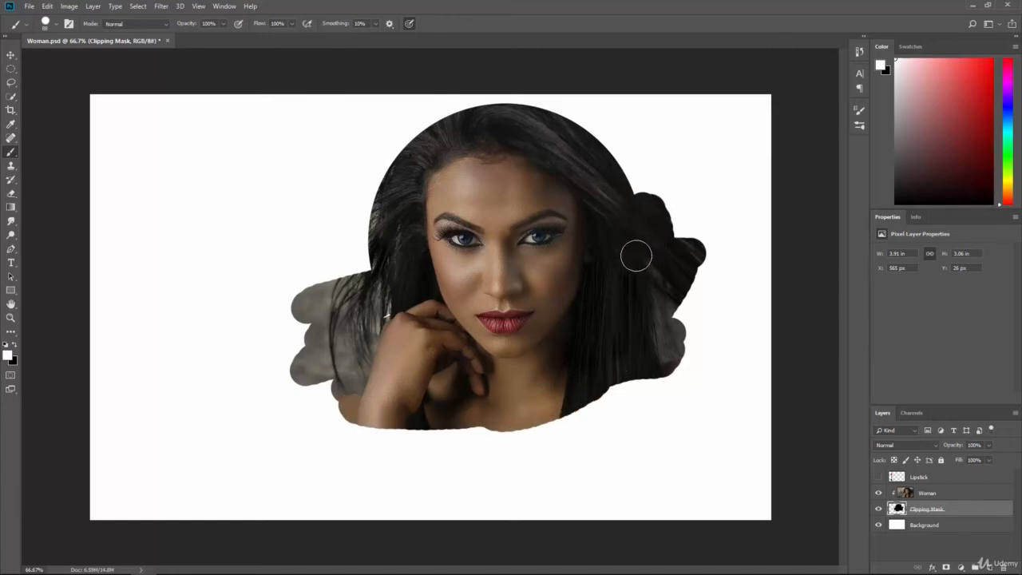
mouse_move(383, 283)
mouse_down()
mouse_move(343, 263)
mouse_move(400, 221)
mouse_move(340, 265)
mouse_move(316, 264)
mouse_move(344, 211)
mouse_move(329, 223)
mouse_move(399, 174)
mouse_move(322, 227)
mouse_up()
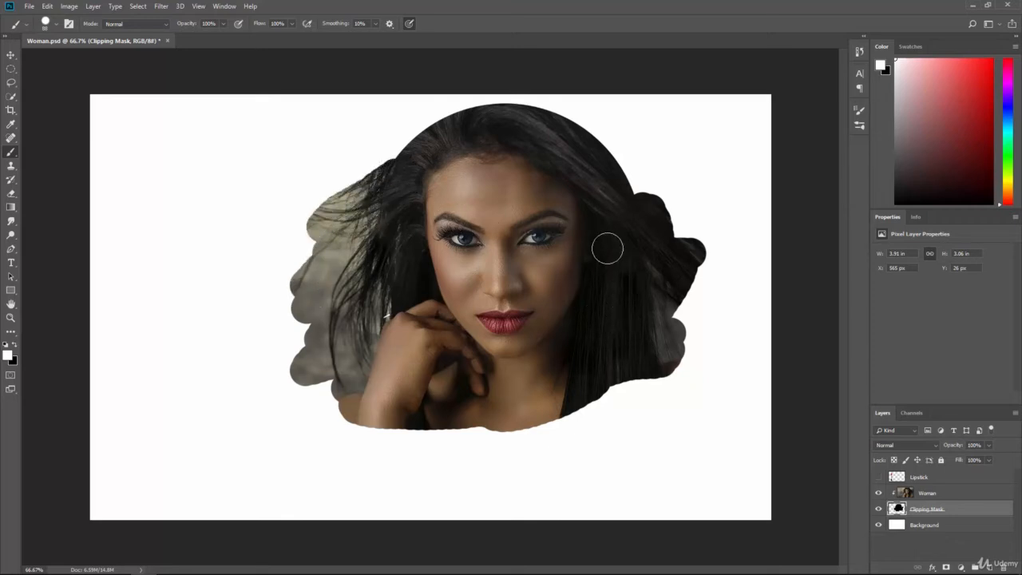
mouse_move(607, 249)
mouse_down()
mouse_move(621, 199)
mouse_move(612, 183)
mouse_move(678, 245)
mouse_move(693, 311)
mouse_move(657, 358)
mouse_move(586, 376)
mouse_move(612, 394)
mouse_up()
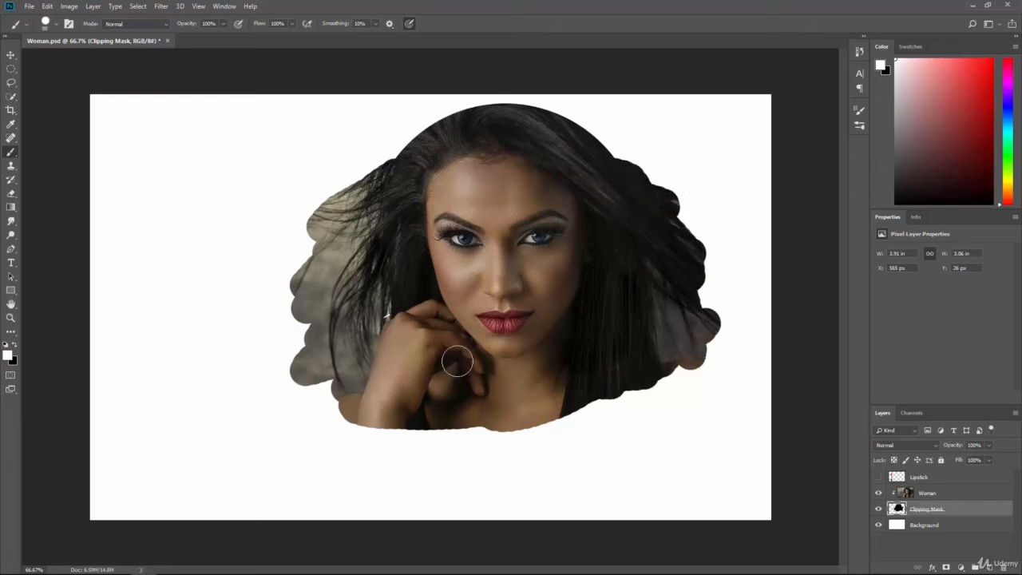
mouse_move(311, 356)
mouse_down()
mouse_move(347, 397)
mouse_move(307, 350)
mouse_move(313, 313)
mouse_move(291, 288)
mouse_move(337, 234)
mouse_move(404, 202)
mouse_move(594, 287)
mouse_up()
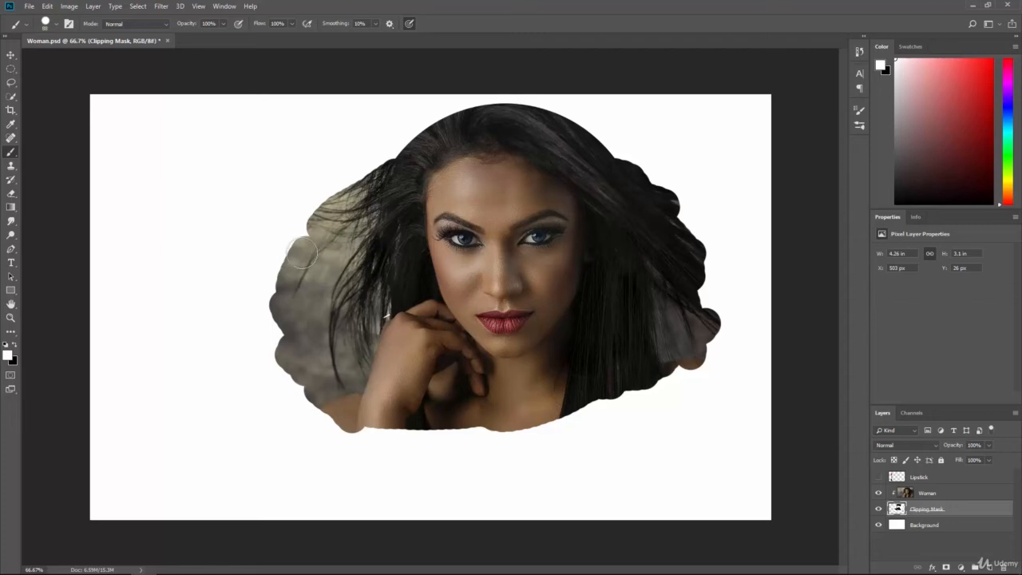
Step: Erase part of the Clipping Mask layer beside the hair above the hand, and inspect the mask shape with the Woman layer hidden
click(12, 193)
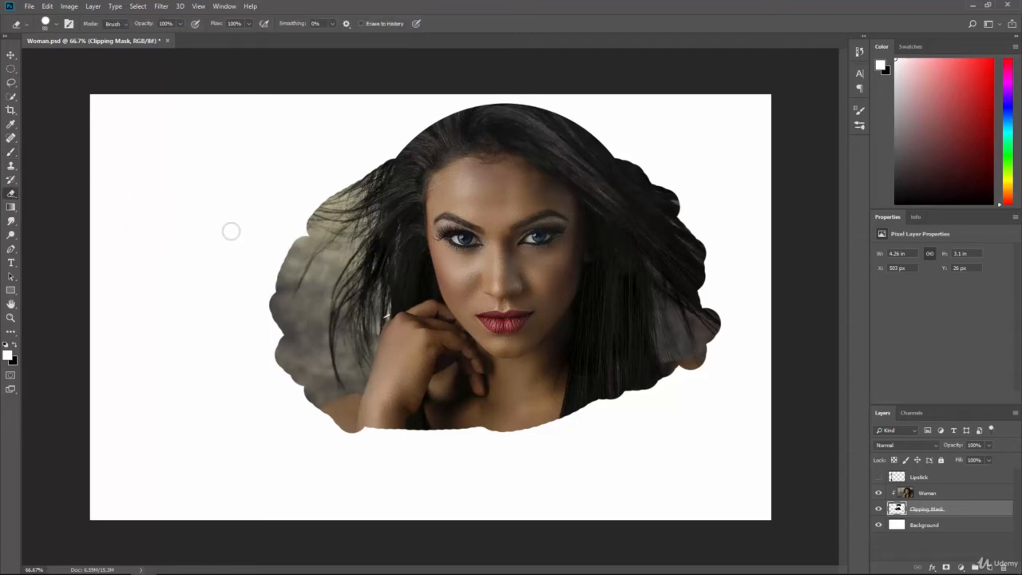
mouse_move(332, 251)
mouse_down()
mouse_move(312, 208)
mouse_move(299, 266)
mouse_move(342, 171)
mouse_move(307, 307)
mouse_up()
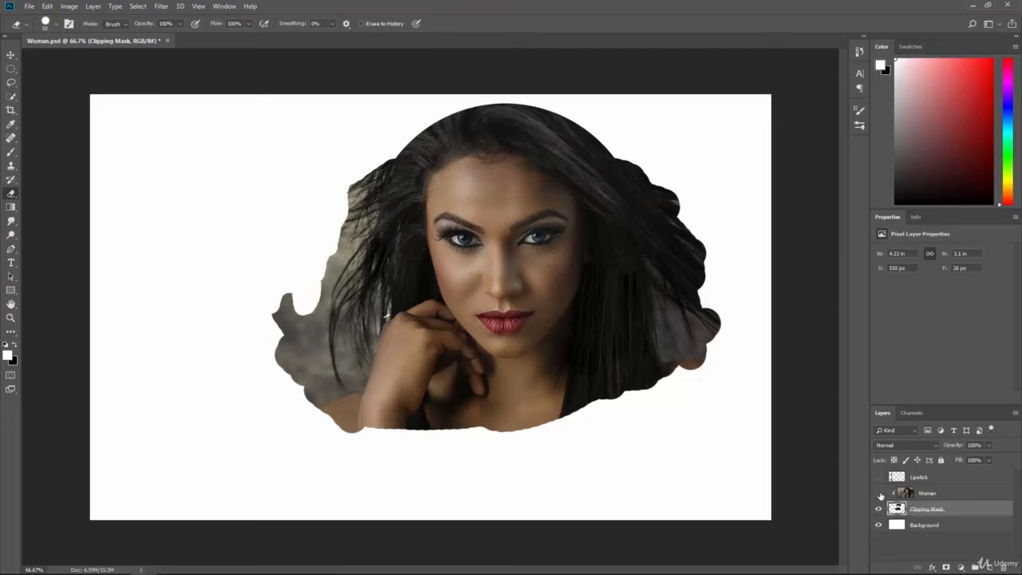
click(879, 494)
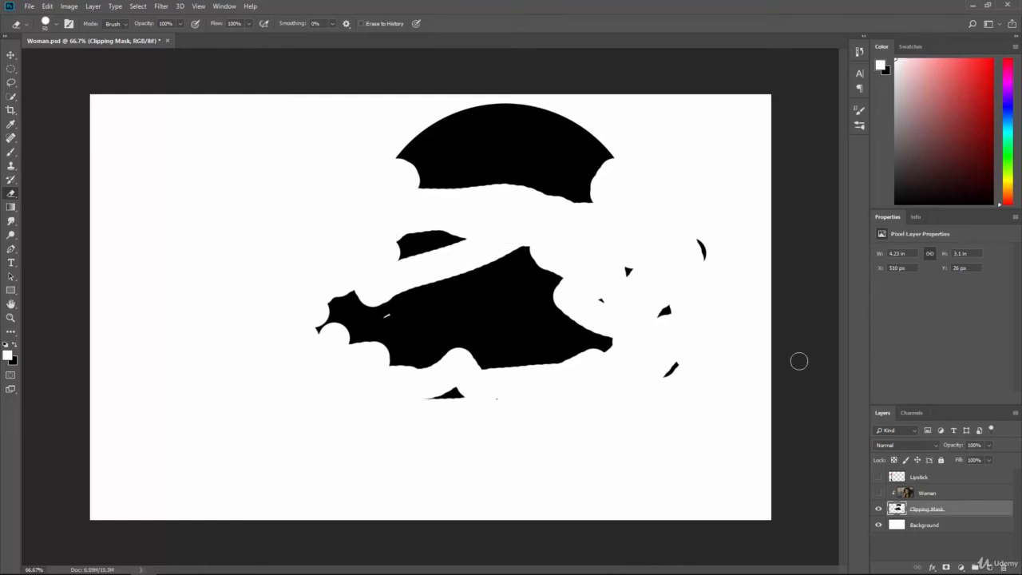
click(879, 494)
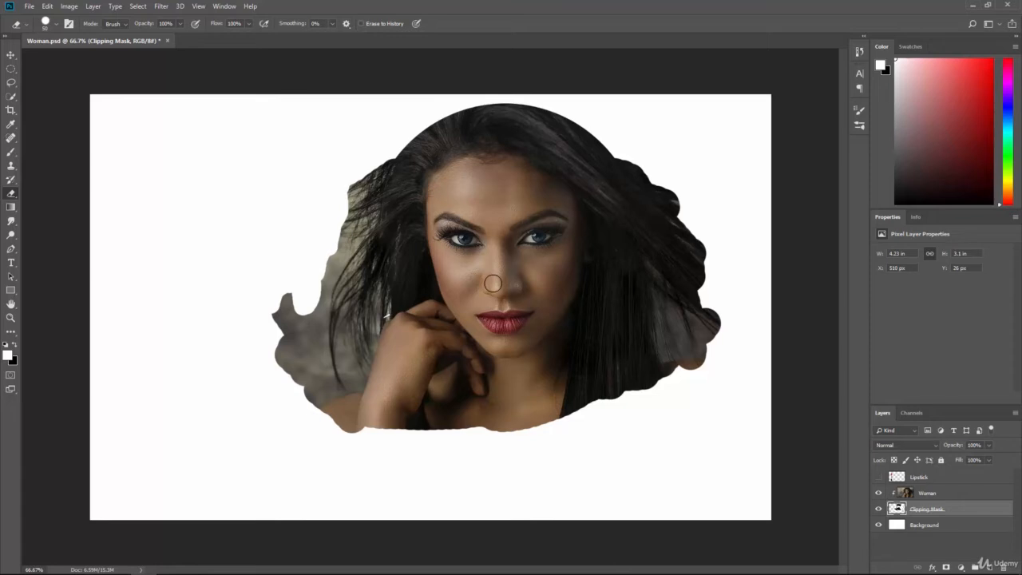
Step: Undo the erasing, the brush strokes and the circle move on the Clipping Mask layer
key(ctrl+alt+z)
key(ctrl+alt+z)
key(ctrl+alt+z)
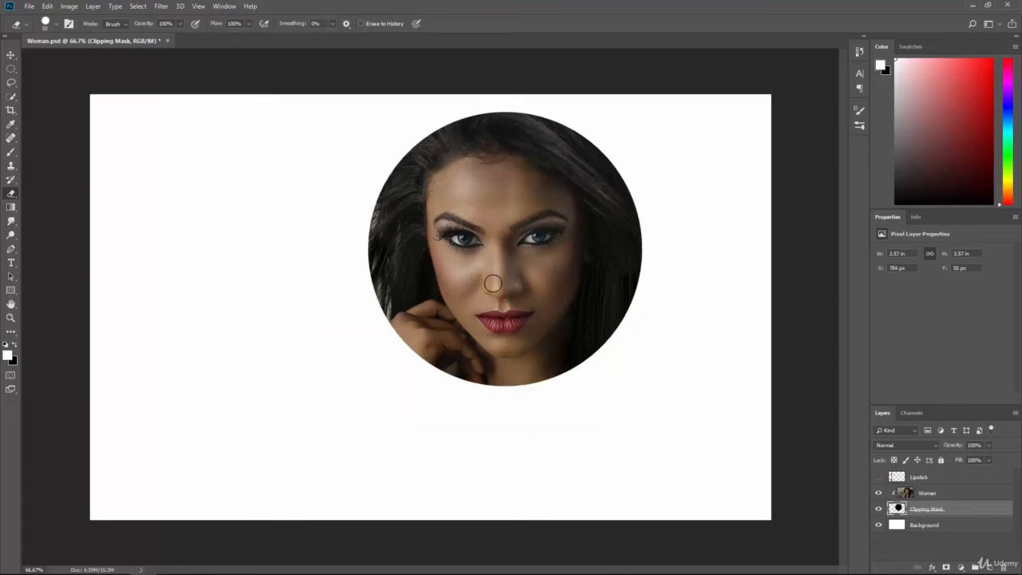
Step: Select the whole canvas and delete the circle from the Clipping Mask layer
key(ctrl+alt+z)
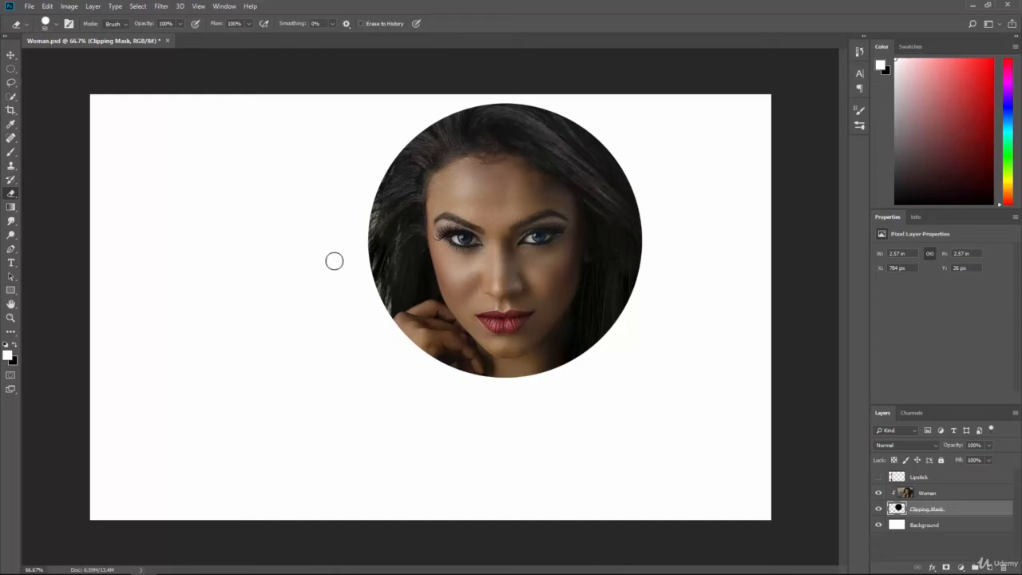
ctrl+click(899, 509)
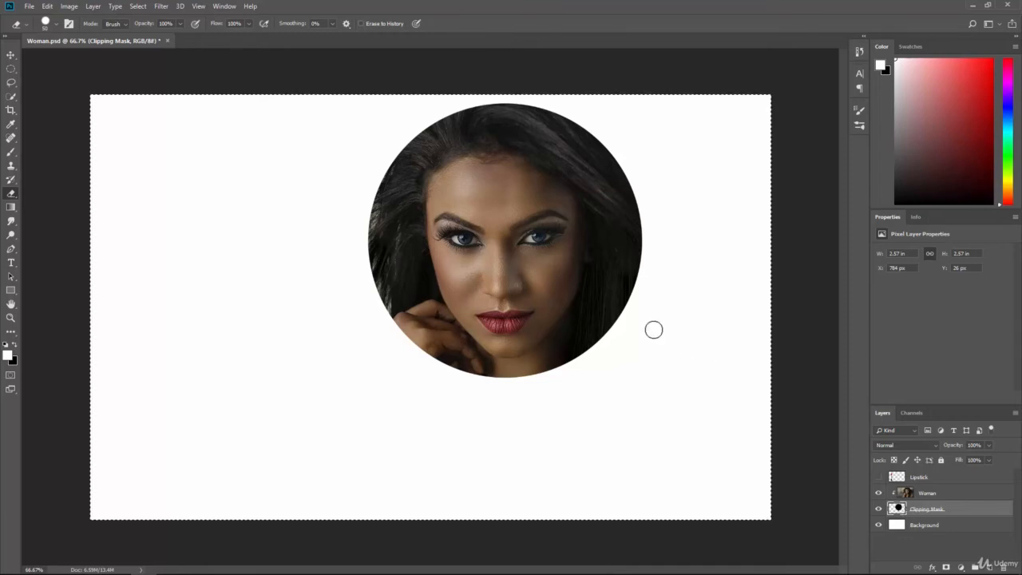
key(Delete)
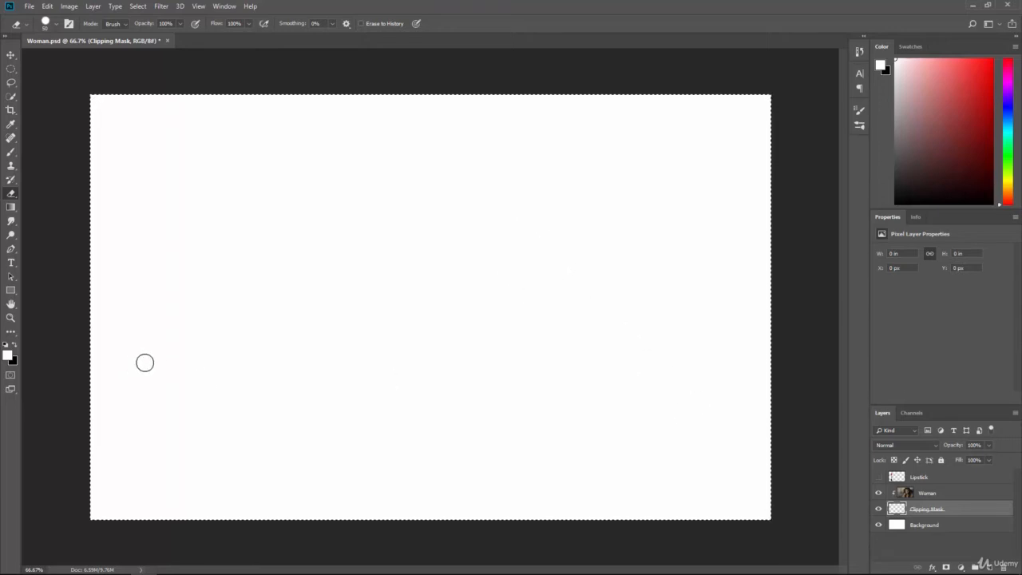
Step: Make black the foreground colour and set the end opacity stop of the Foreground to Background gradient to 0%
click(15, 346)
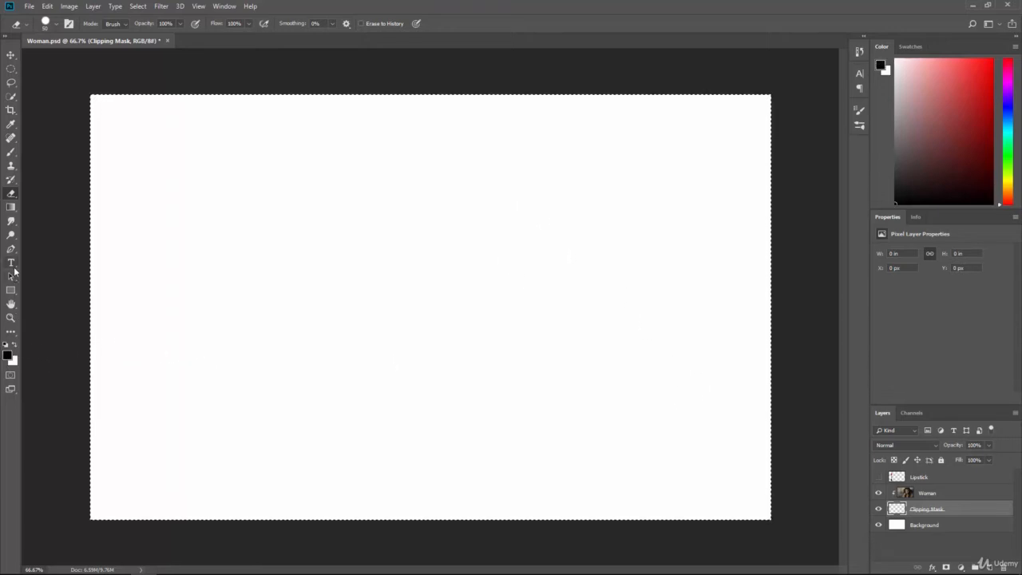
click(10, 209)
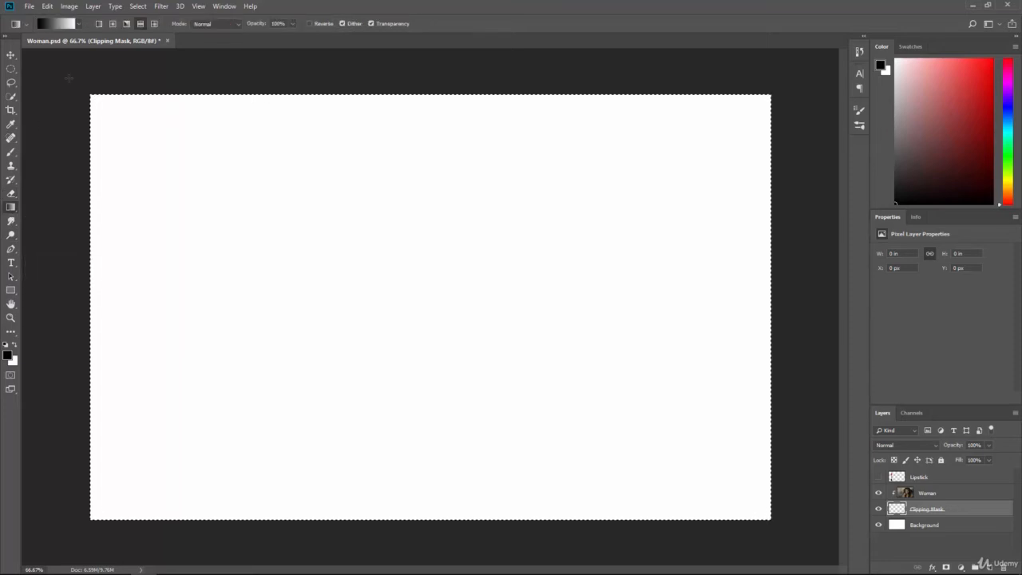
click(67, 25)
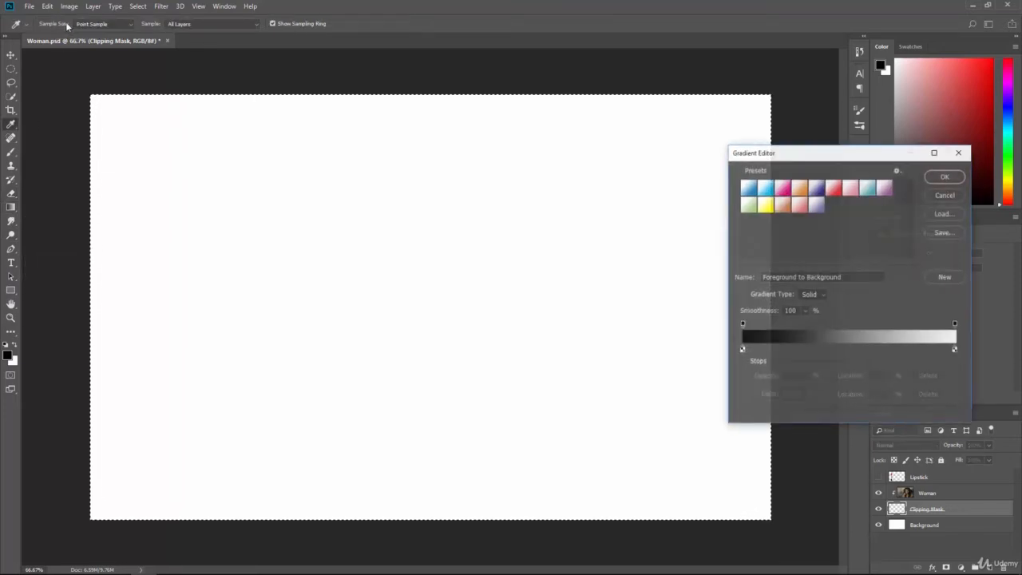
click(956, 324)
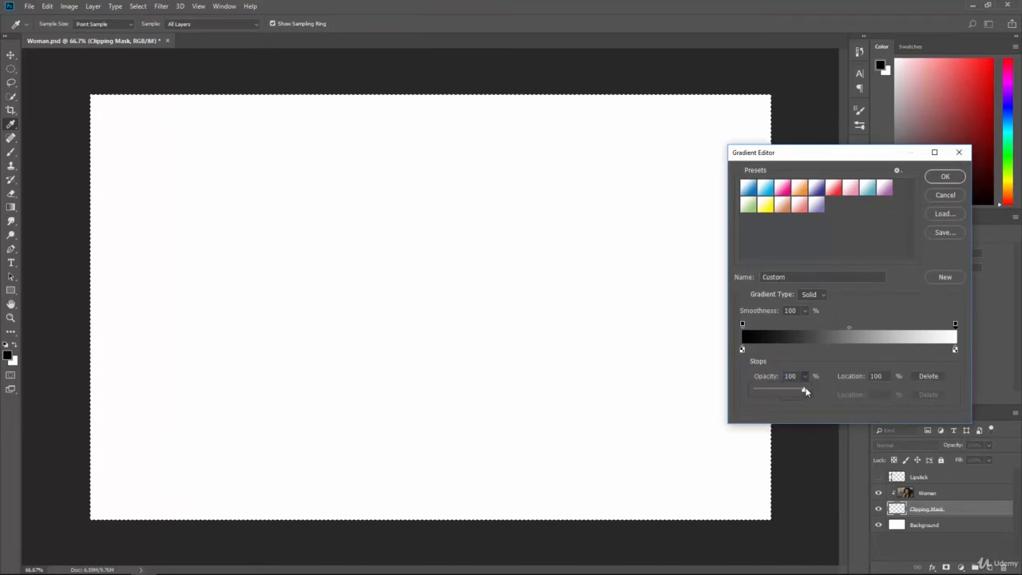
drag(804, 390, 755, 390)
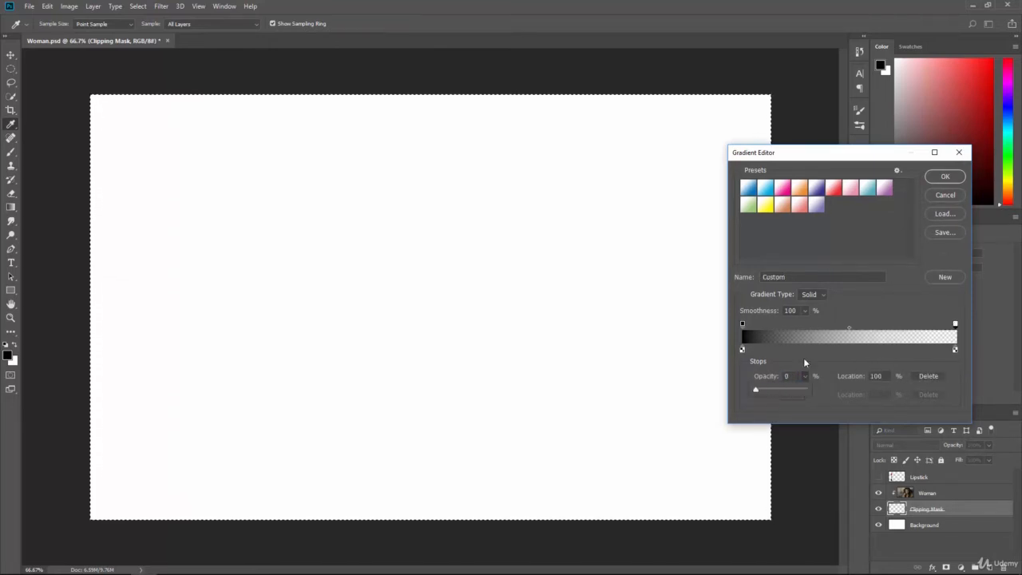
click(942, 176)
Step: Clear the selection and draw two linear black-to-transparent gradients on the Clipping Mask layer, fading toward the canvas's right edge
key(ctrl+d)
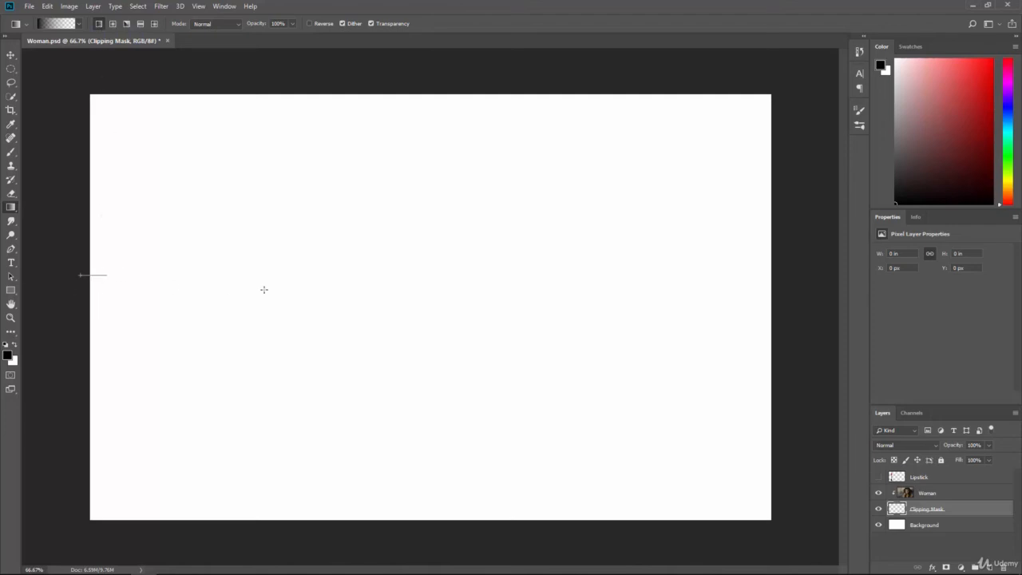
drag(264, 289, 791, 333)
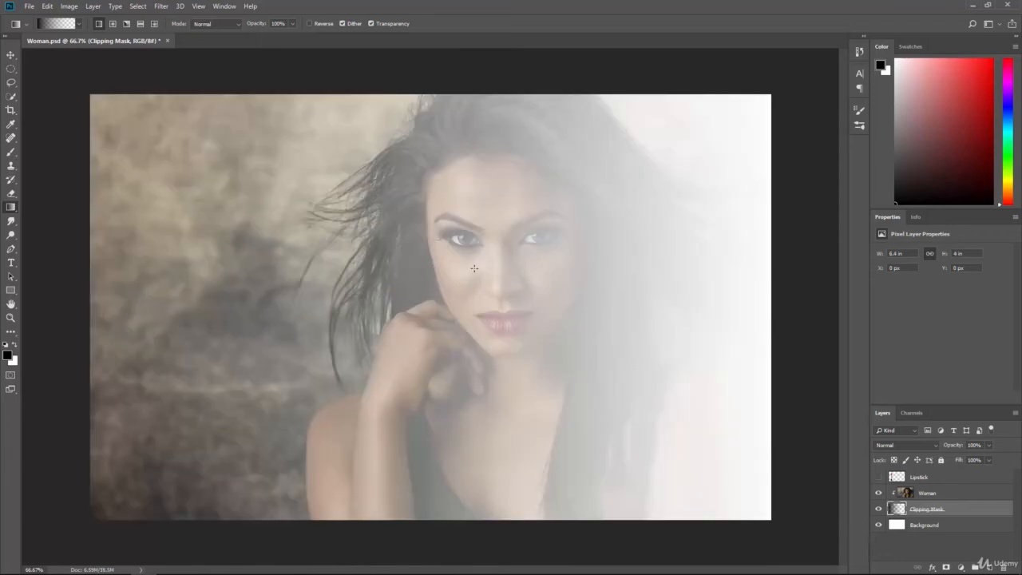
drag(453, 302, 781, 346)
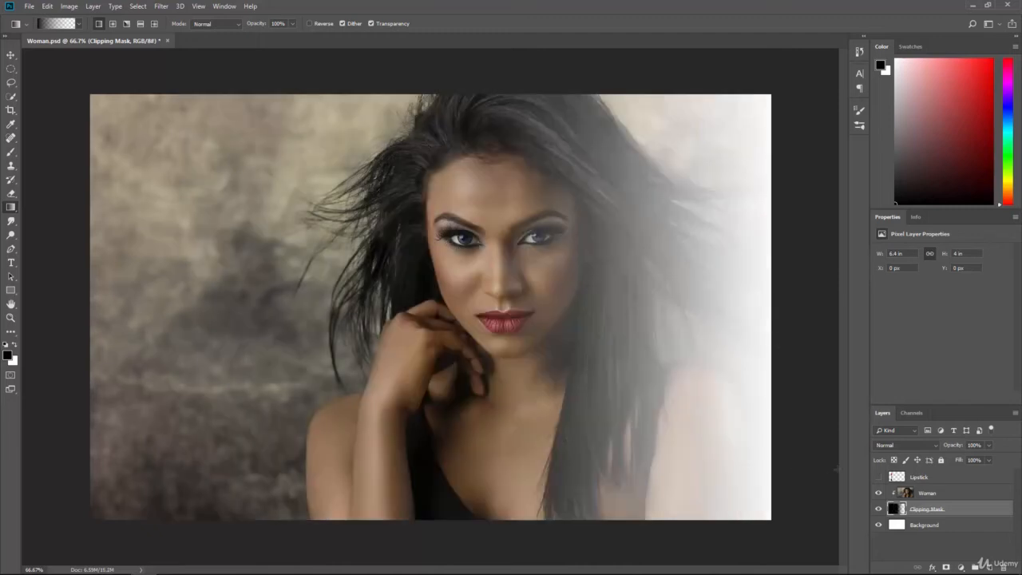
Step: Inspect the mask gradient's transparency with the Woman layer hidden and the Background layer toggled off and on, and show the Woman layer again
click(880, 493)
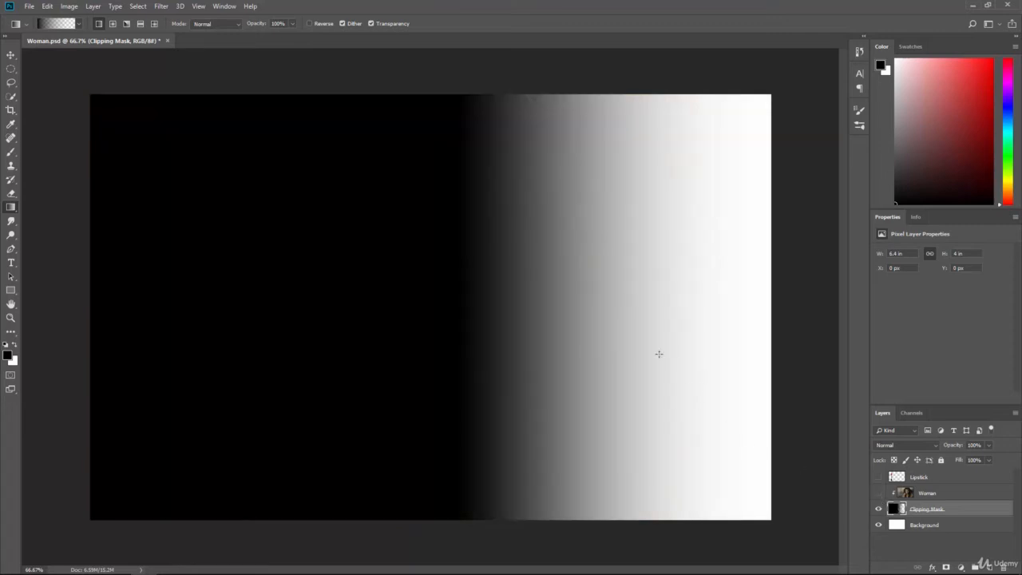
click(879, 524)
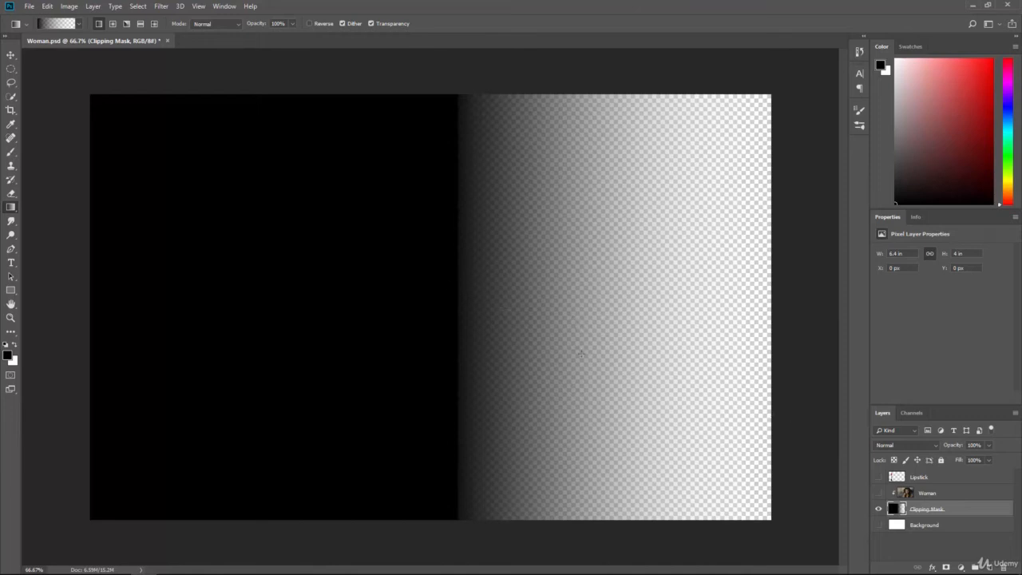
click(880, 525)
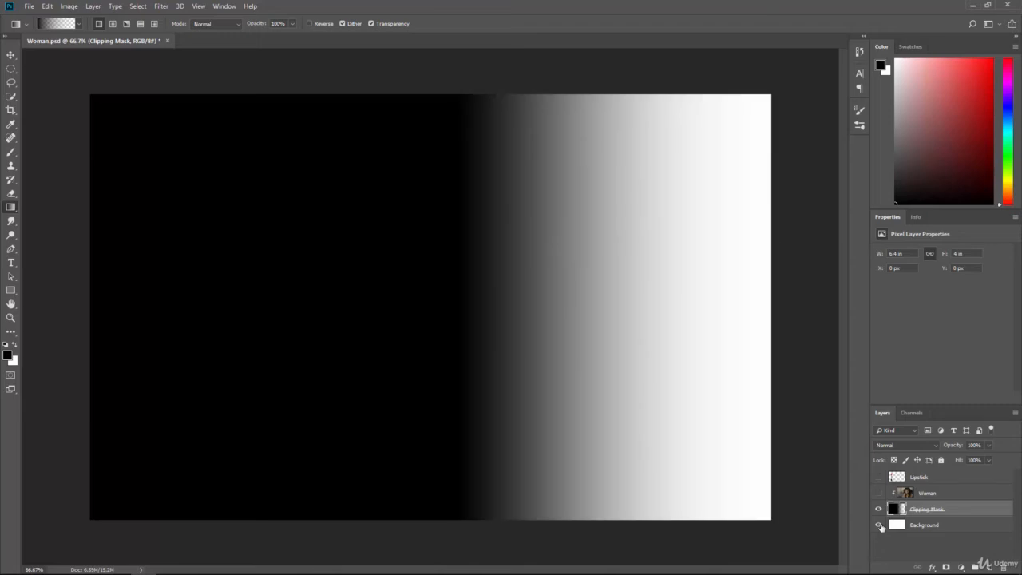
click(879, 524)
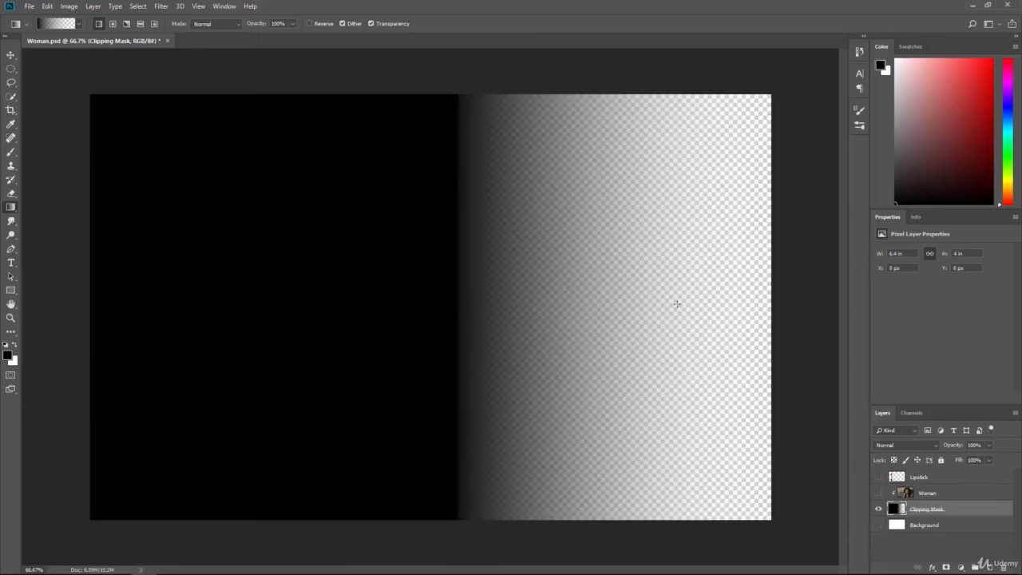
click(879, 525)
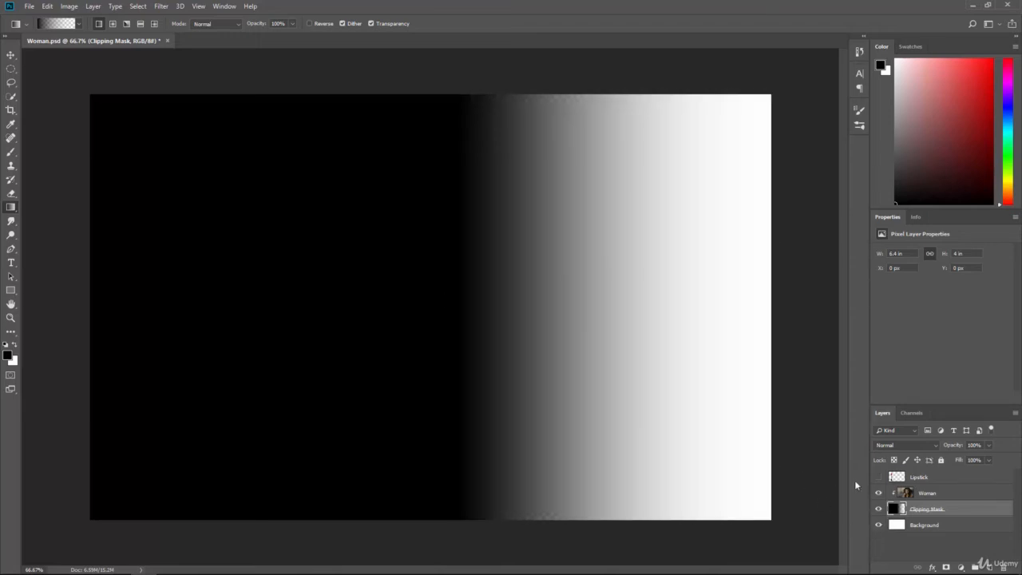
click(879, 492)
Step: Delete the gradient from the entire Clipping Mask layer and clear the selection
key(ctrl+a)
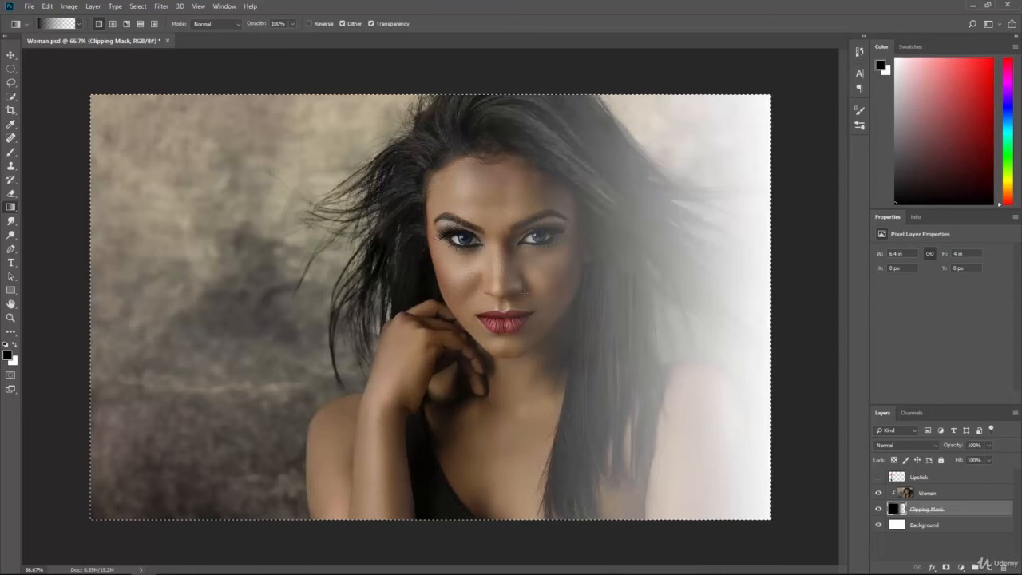
key(Delete)
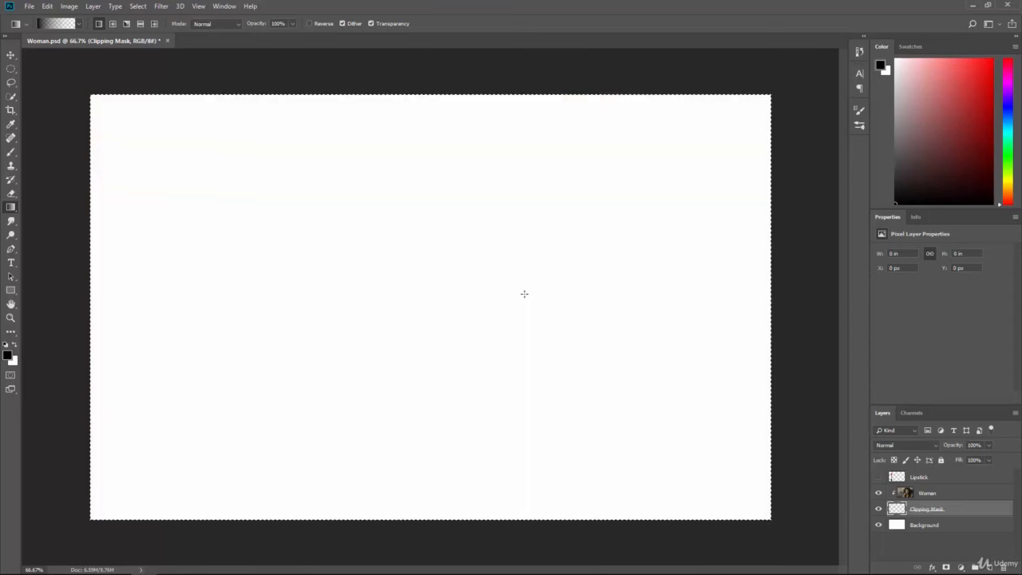
key(ctrl+d)
Step: Draw a rectangle shape about 1097 by 700 px on the Clipping Mask layer and move it to about X 617 px, Y 108 px
click(10, 292)
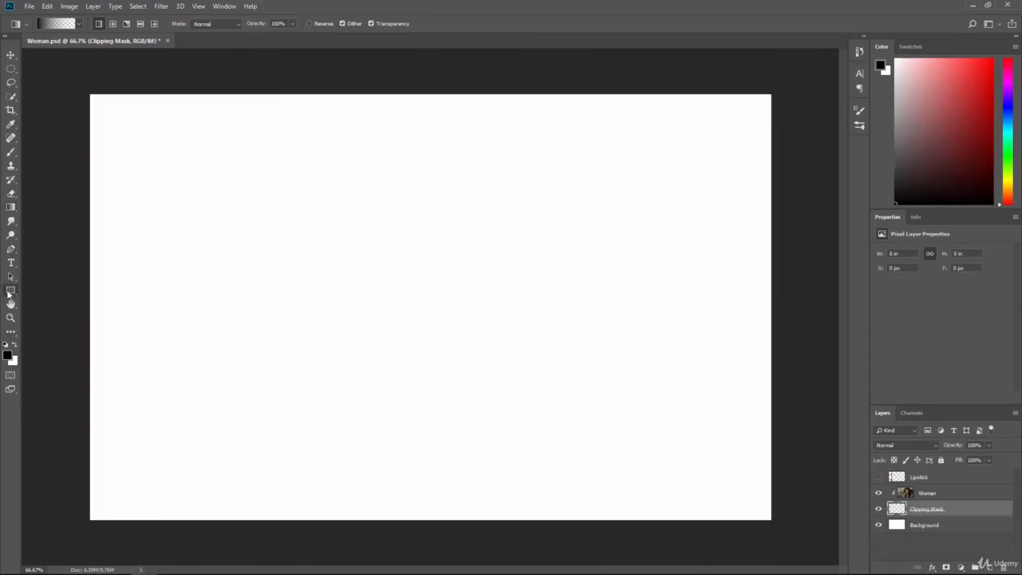
mouse_move(349, 169)
mouse_down()
mouse_move(521, 329)
mouse_move(706, 426)
mouse_move(739, 416)
mouse_up()
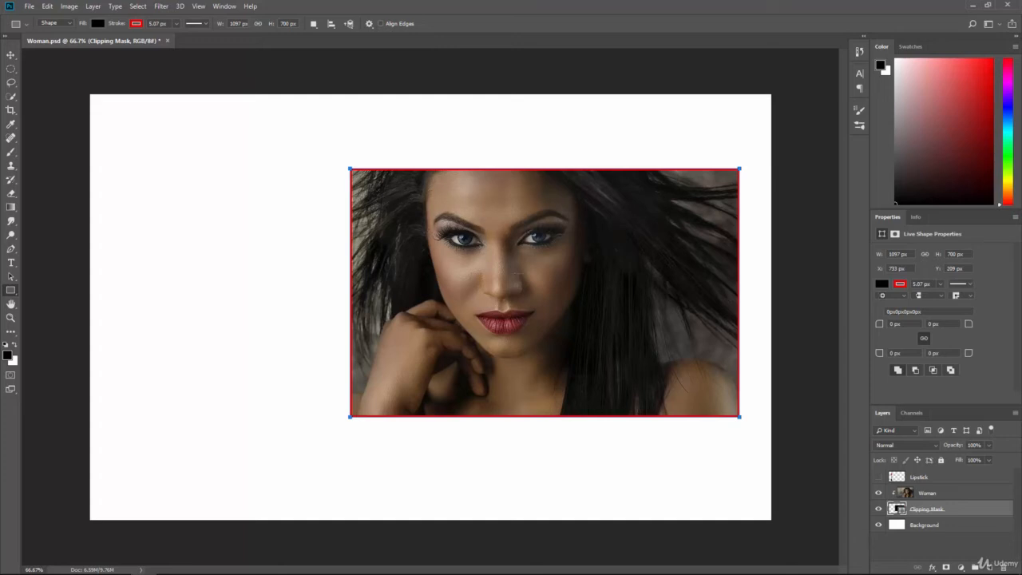
click(10, 276)
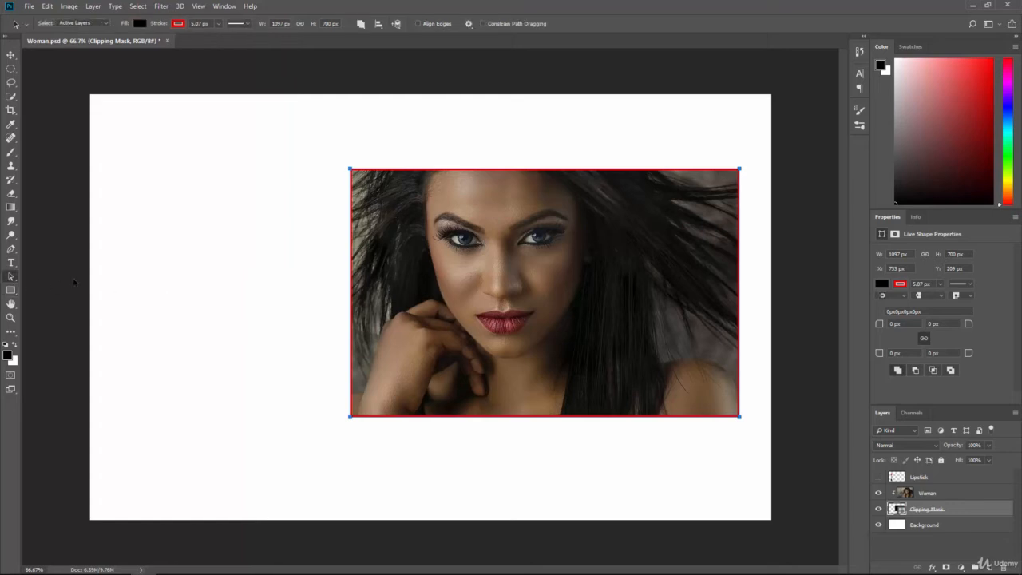
drag(487, 272, 477, 232)
Step: Pick the rectangle's upper-left corner point with the Direct Selection Tool, and undo the rectangle's move and creation
right_click(11, 278)
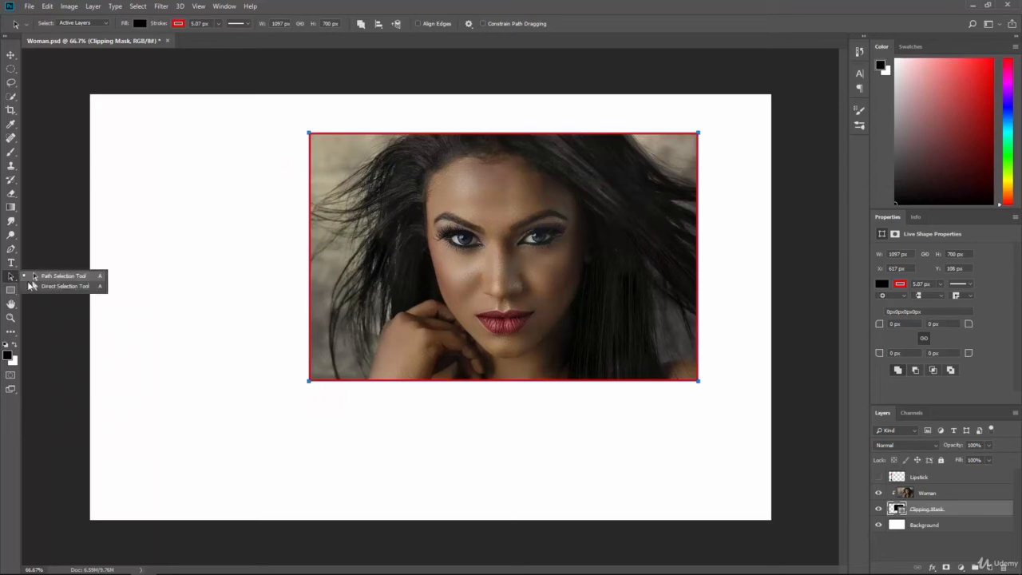
click(45, 288)
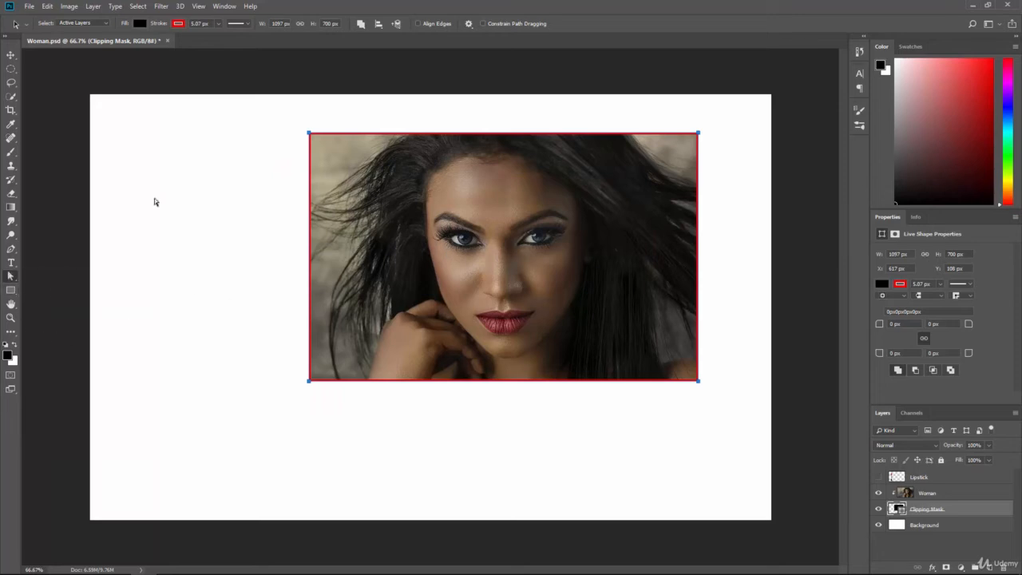
click(310, 132)
key(ctrl+alt+z)
key(ctrl+alt+z)
key(ctrl+alt+z)
key(ctrl+alt+z)
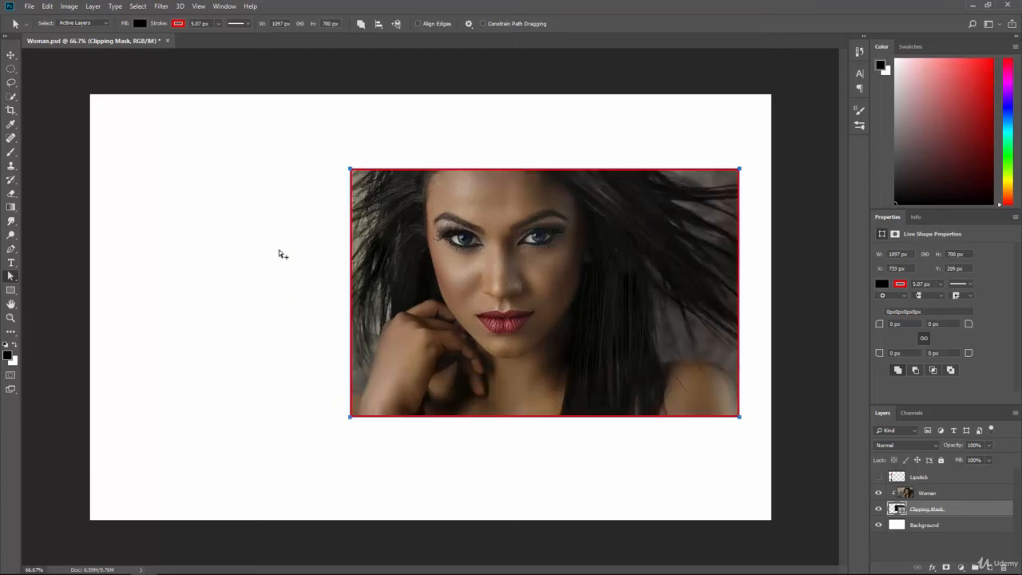
Step: Create a blob-like custom shape 500 px wide and 500 px high on the Clipping Mask layer
key(u)
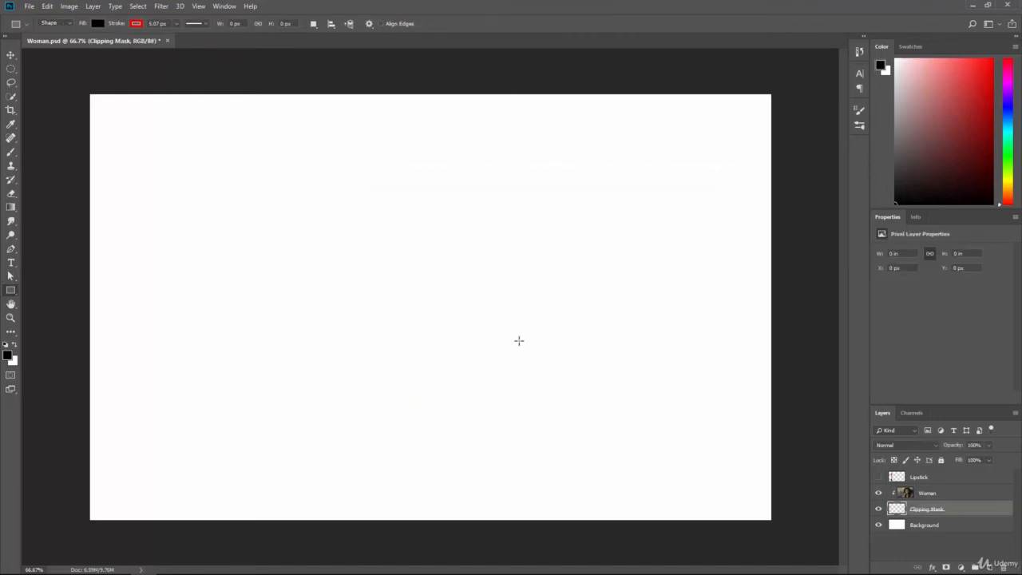
click(11, 292)
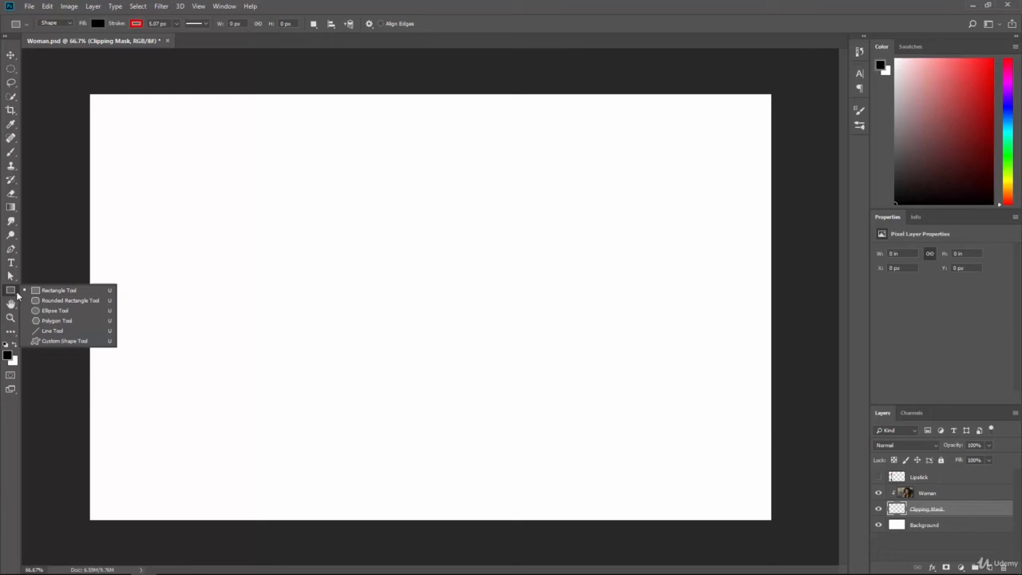
click(48, 341)
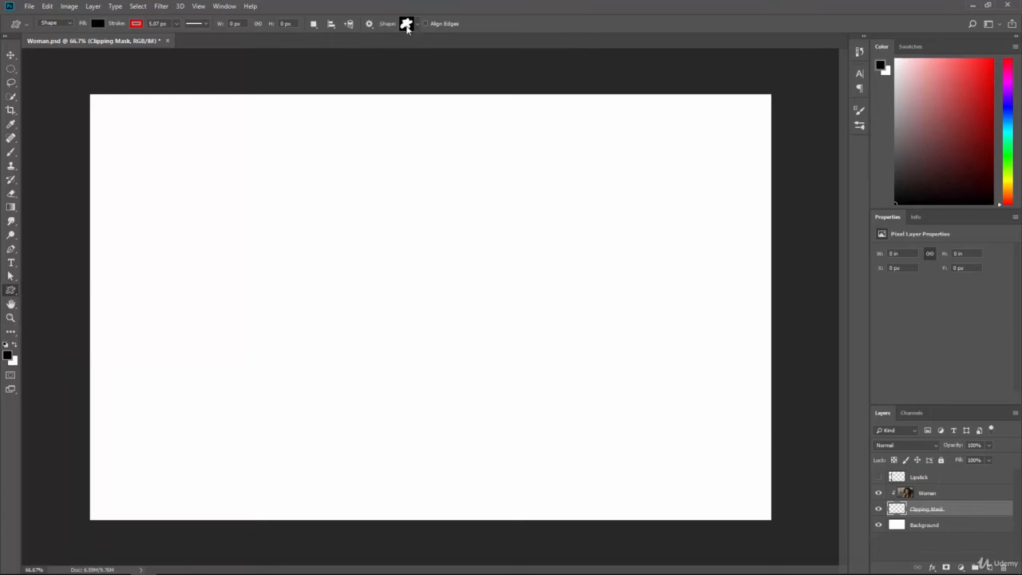
click(416, 25)
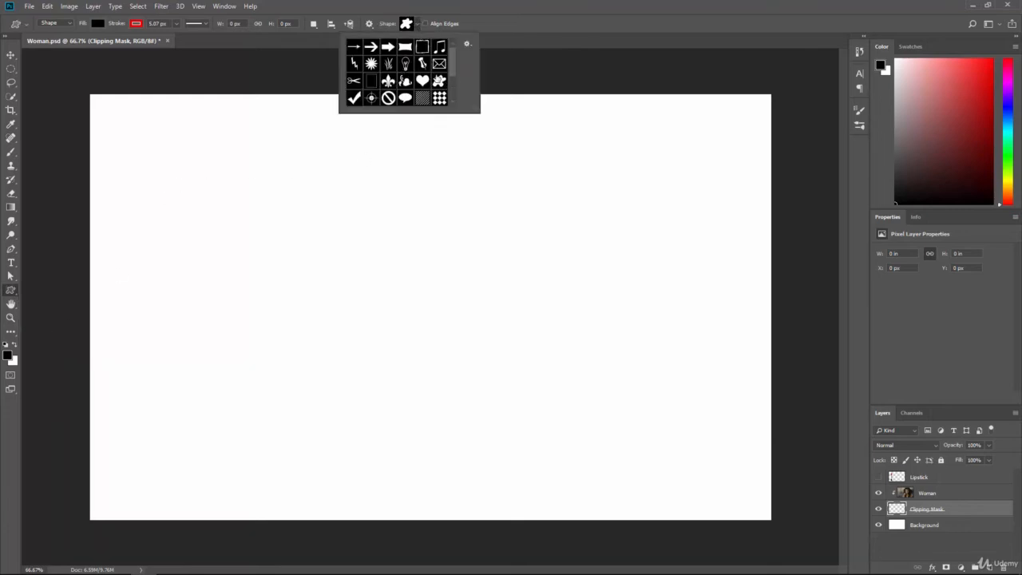
click(419, 26)
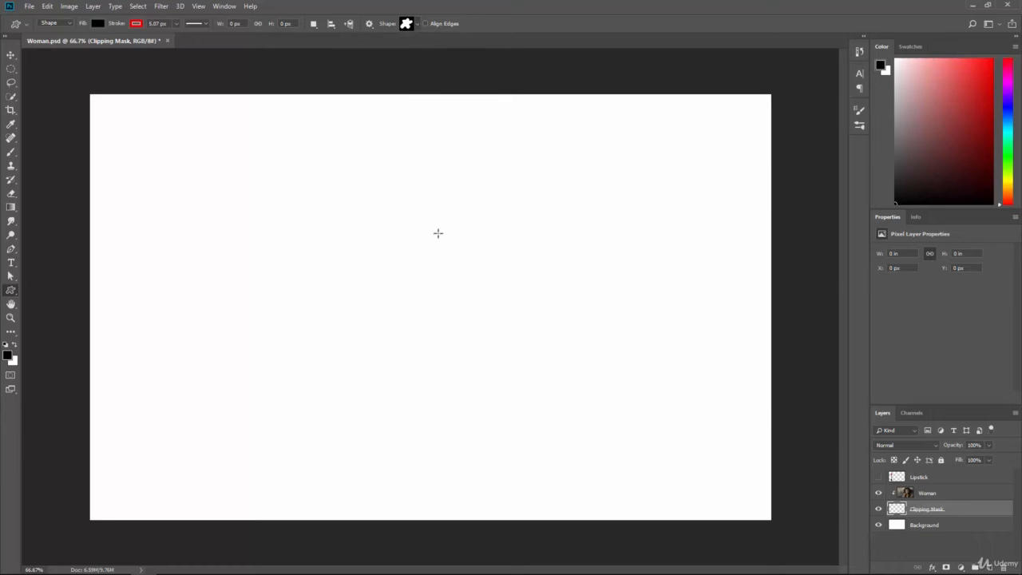
click(474, 275)
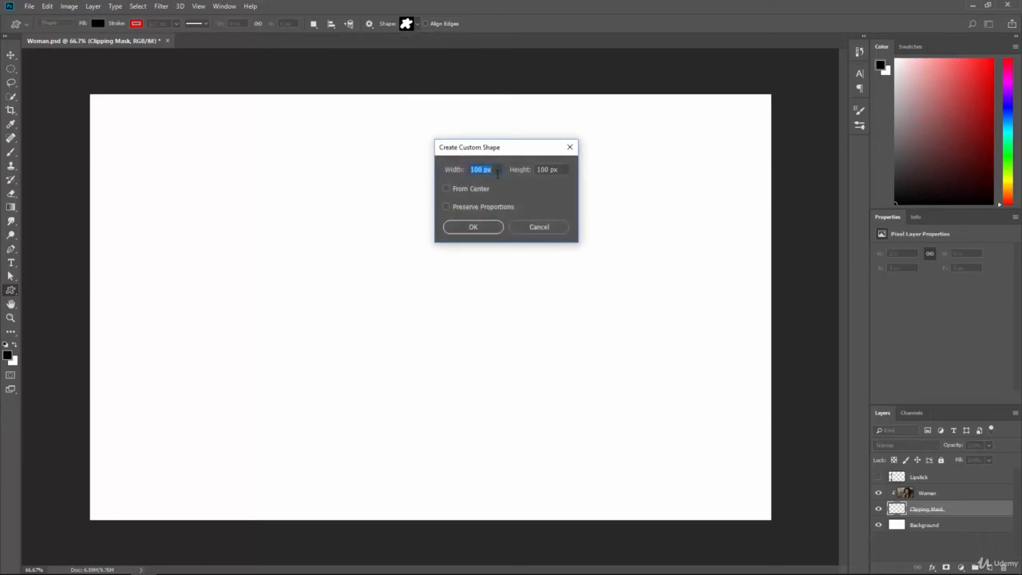
text(500)
key(Tab)
text(500)
key(Return)
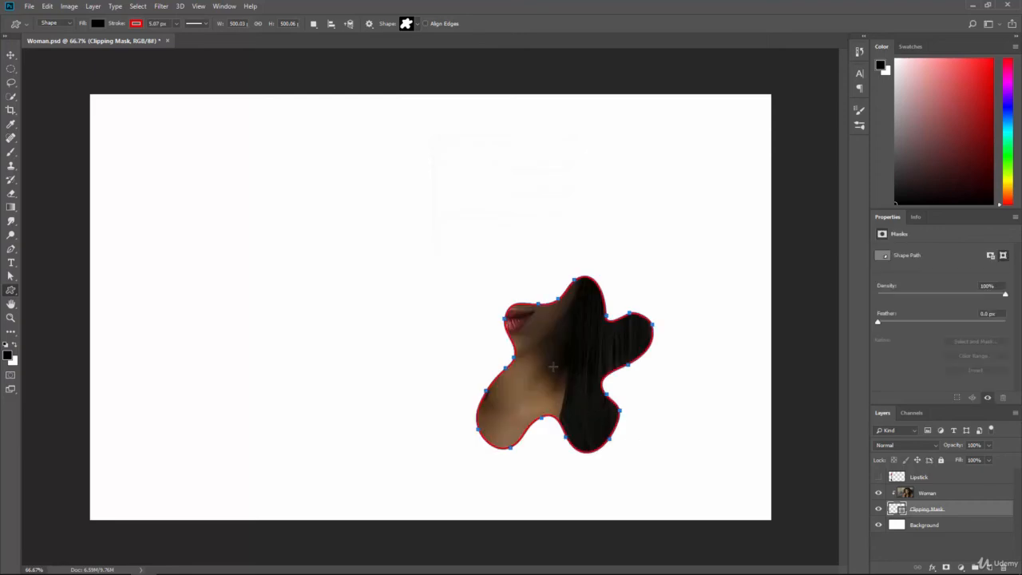
Step: Move the blob shape over the woman's face and scale it up from its centre to about 185%
click(10, 277)
click(32, 277)
drag(585, 359, 515, 269)
key(ctrl+t)
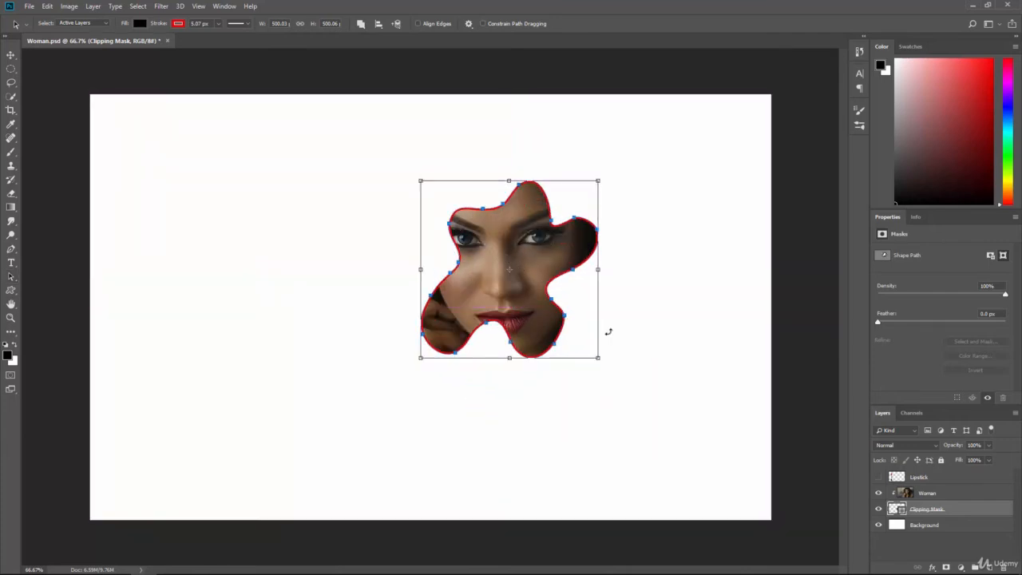
drag(598, 359, 674, 434)
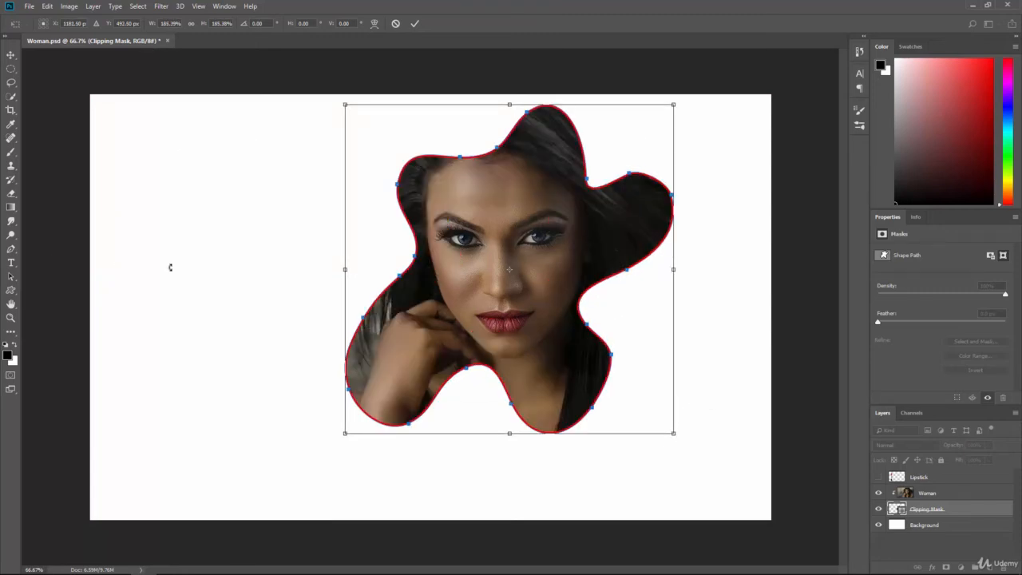
key(Return)
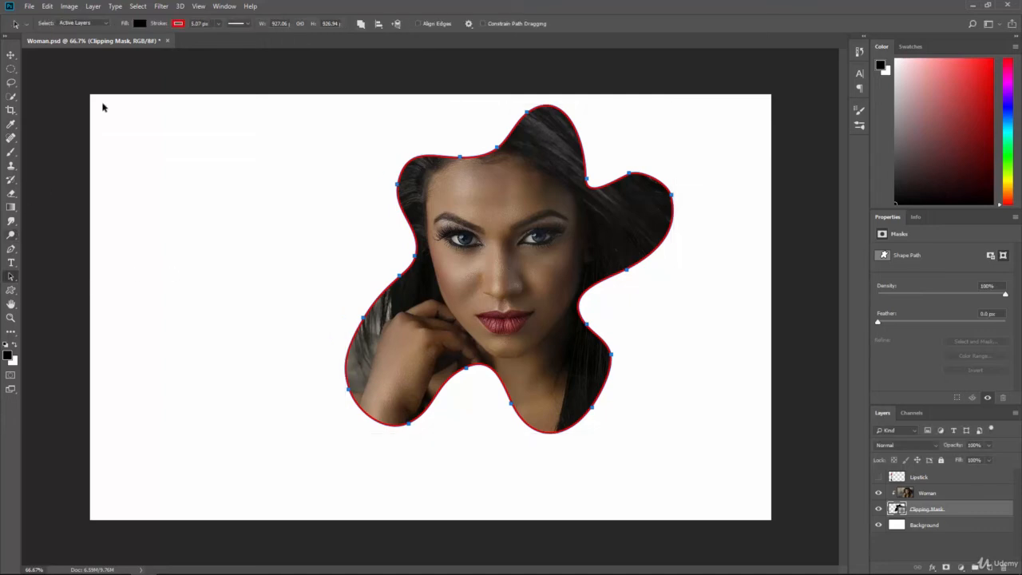
Step: Remove the red stroke from the blob shape and switch to the Move Tool
click(179, 23)
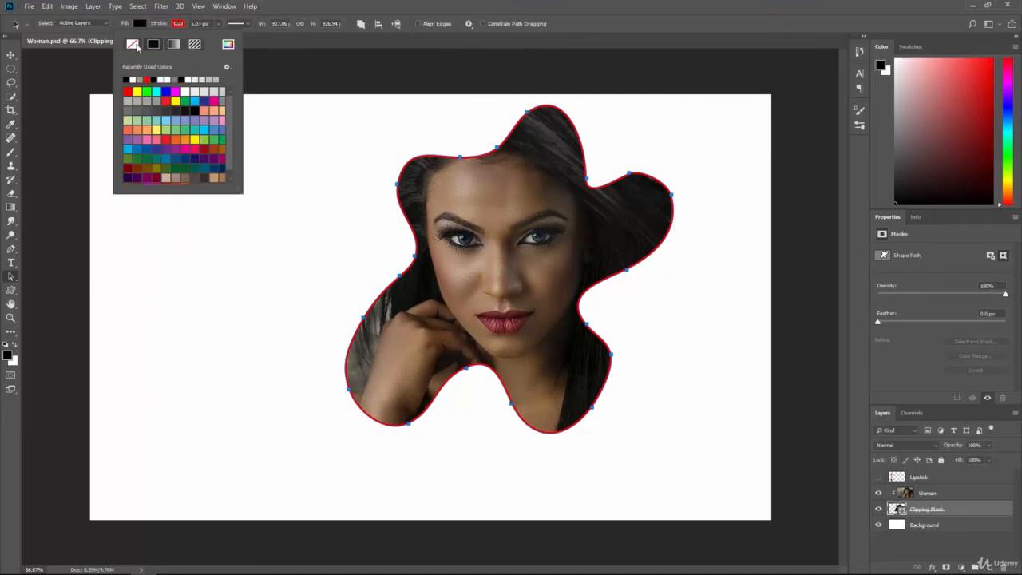
click(136, 45)
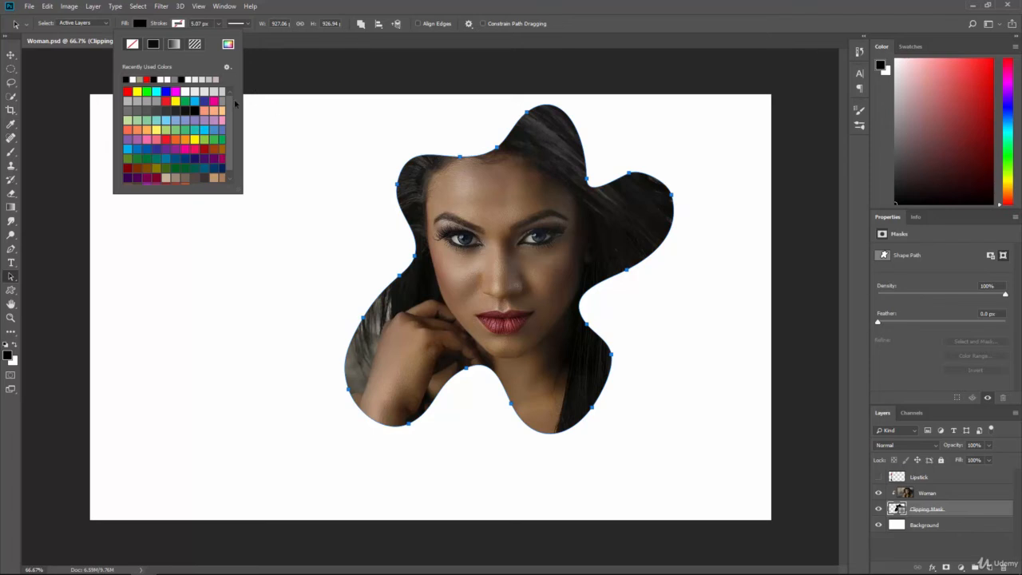
click(8, 55)
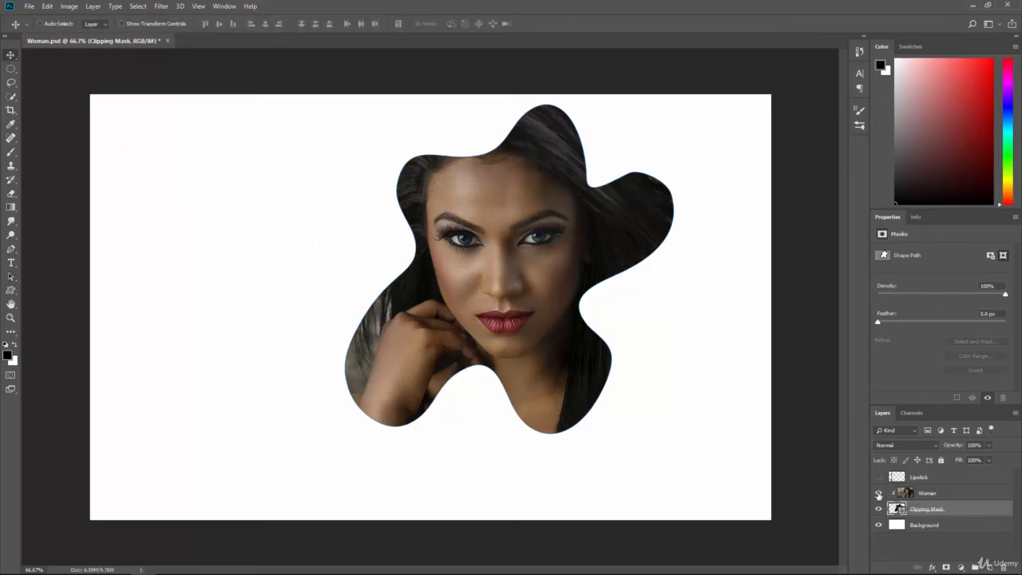
Step: Hide and show the Woman and Background layers again, and release and reapply the Woman layer's clipping mask
click(878, 493)
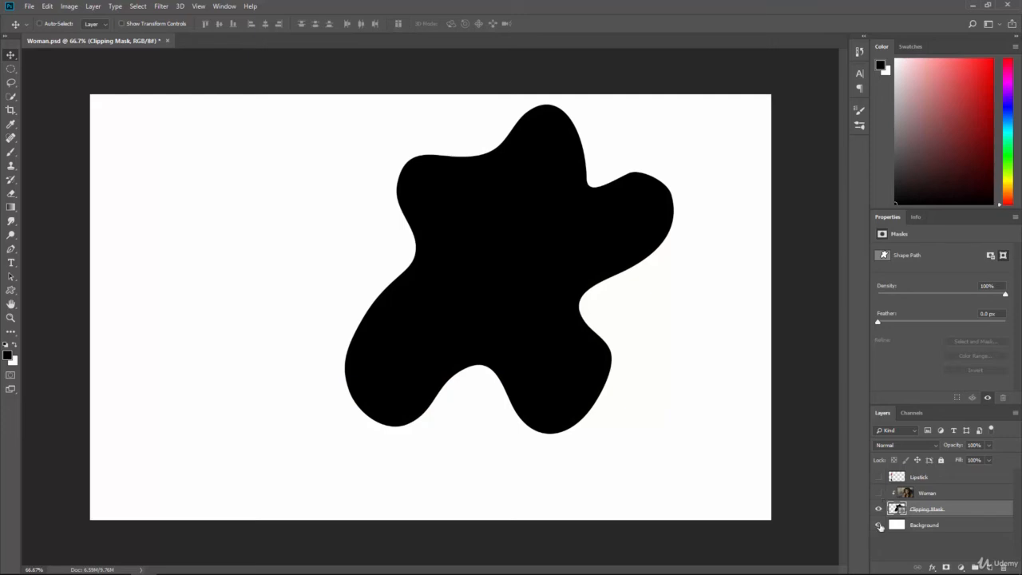
click(878, 525)
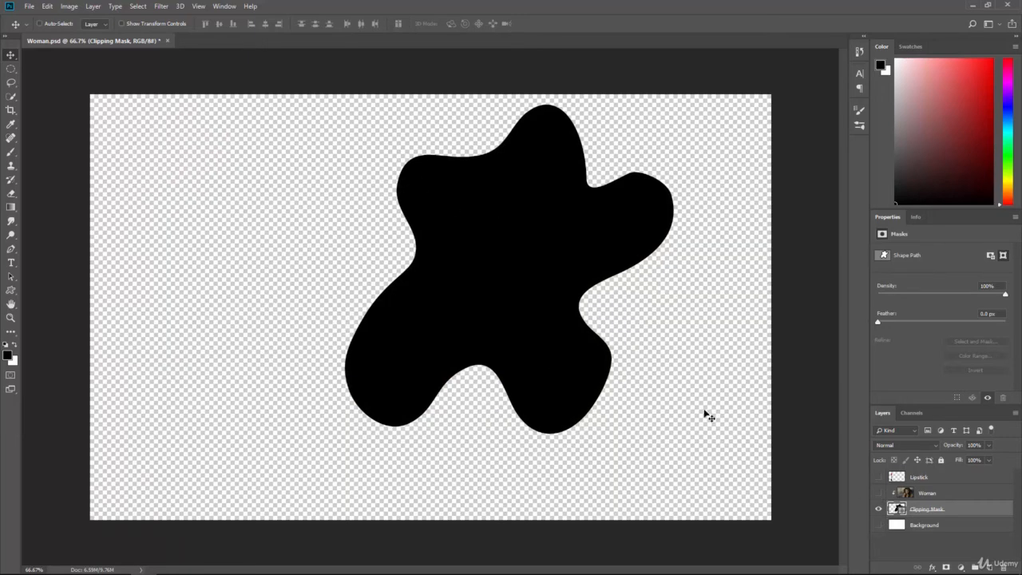
click(879, 525)
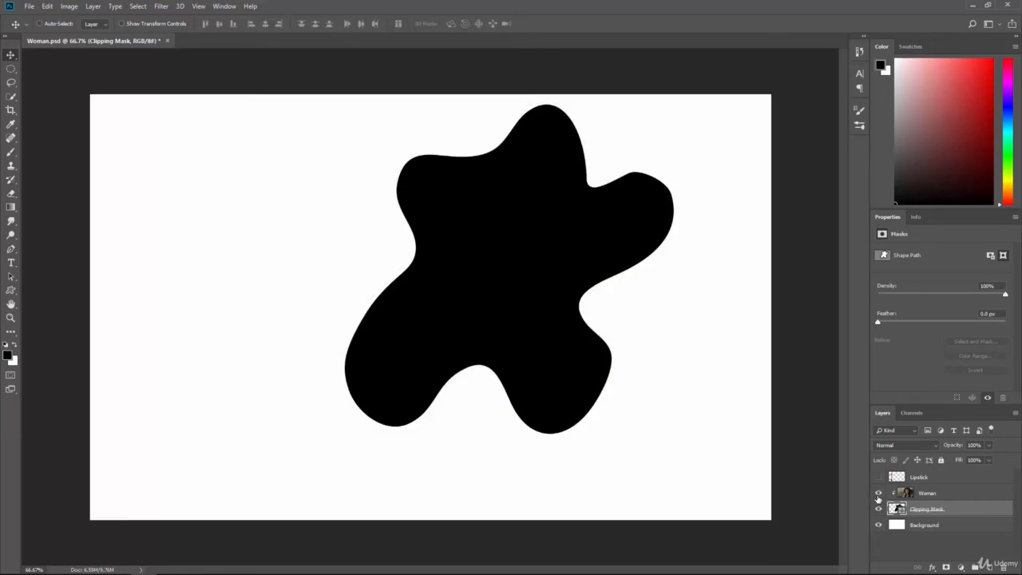
click(878, 494)
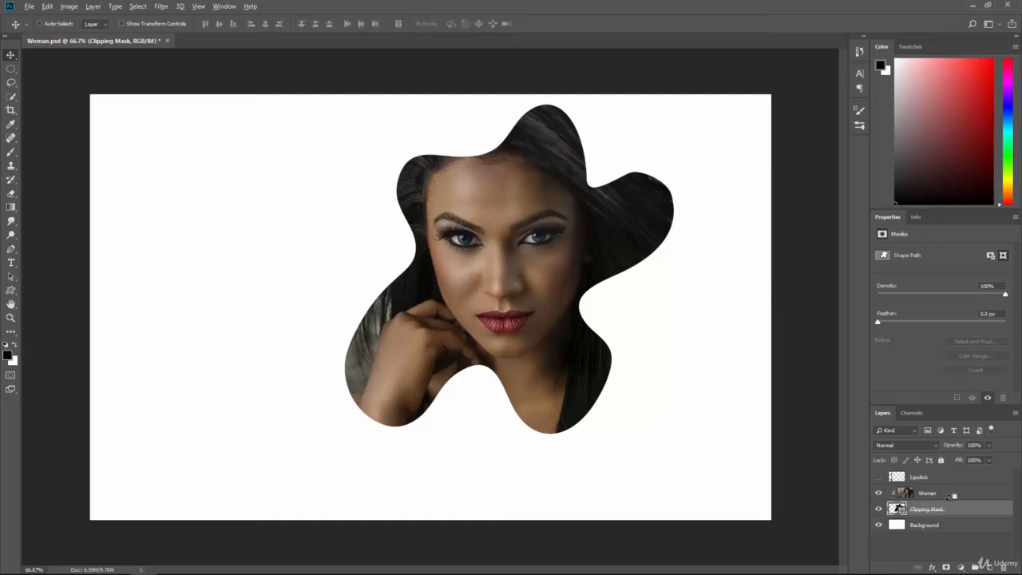
alt+click(950, 496)
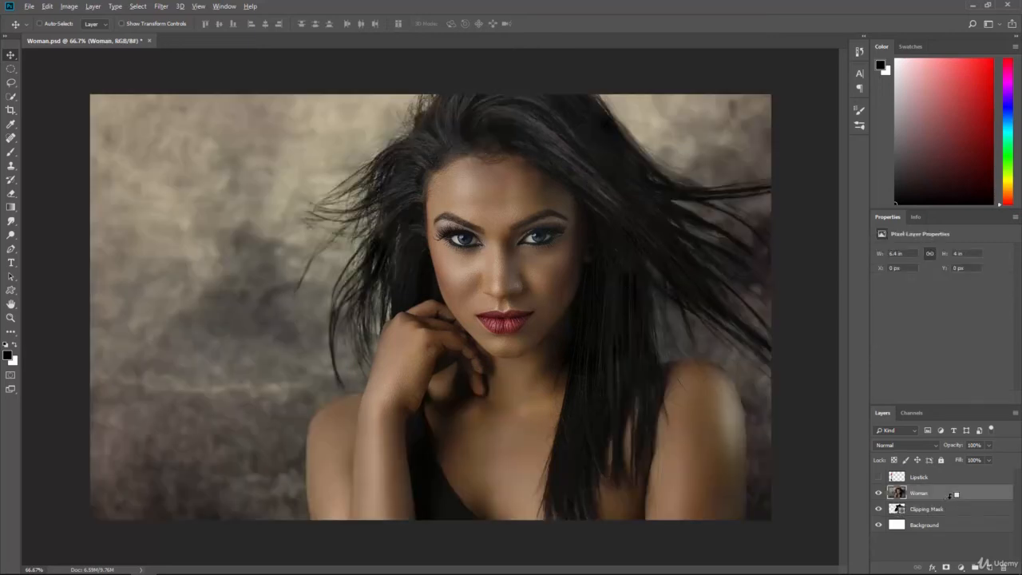
alt+click(950, 496)
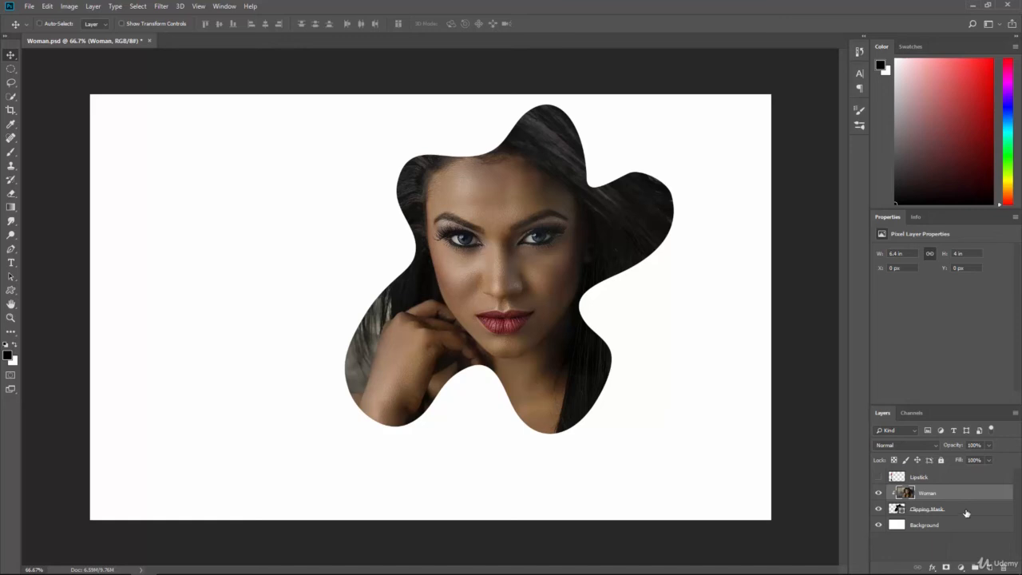
Step: Delete the Clipping Mask layer and make the Lipstick layer visible
click(967, 513)
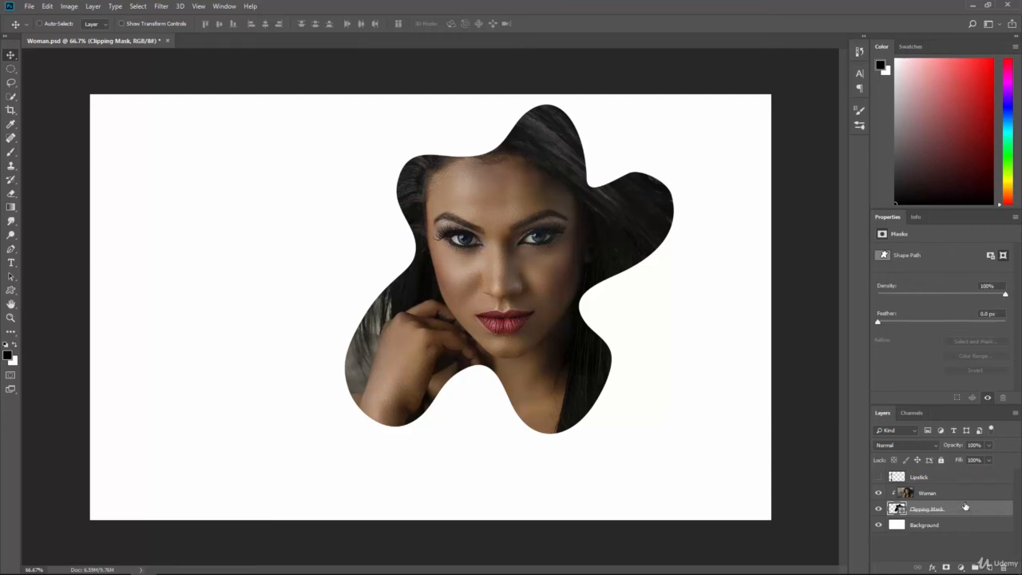
drag(956, 512, 1002, 565)
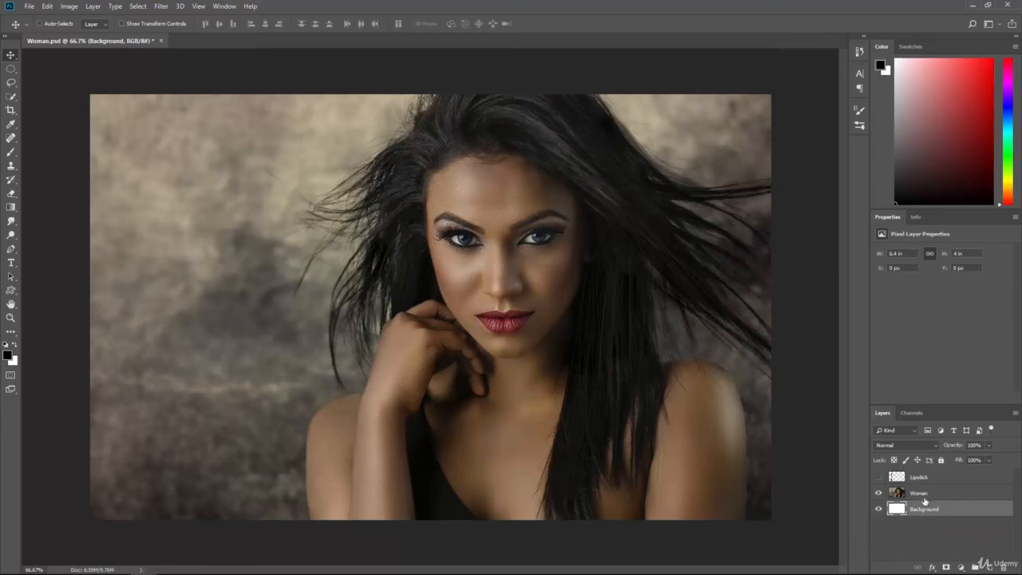
click(878, 477)
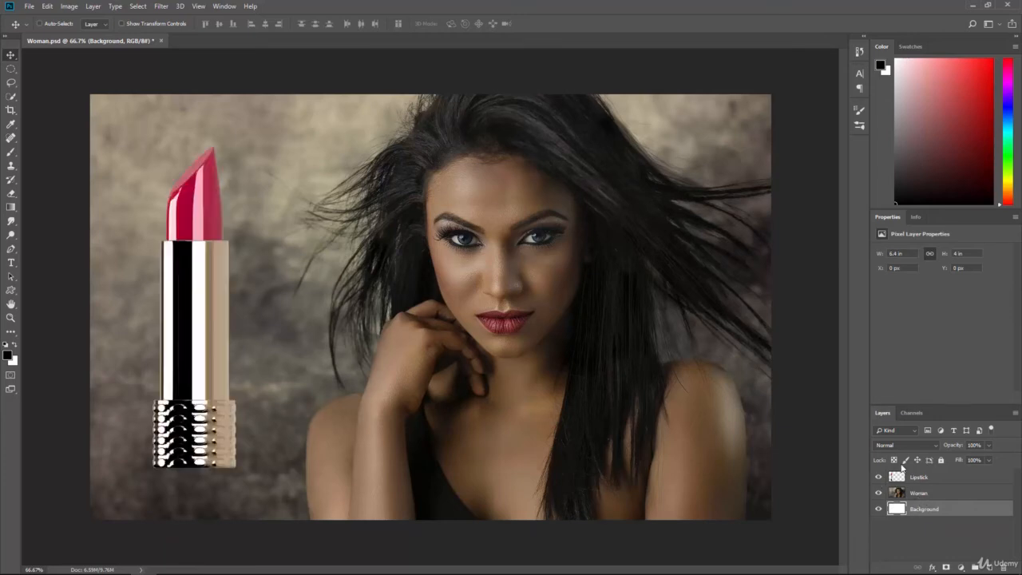
Step: Add a Hue/Saturation adjustment above the Lipstick layer with Colorize on and hue 0, and clip it to that layer
click(937, 483)
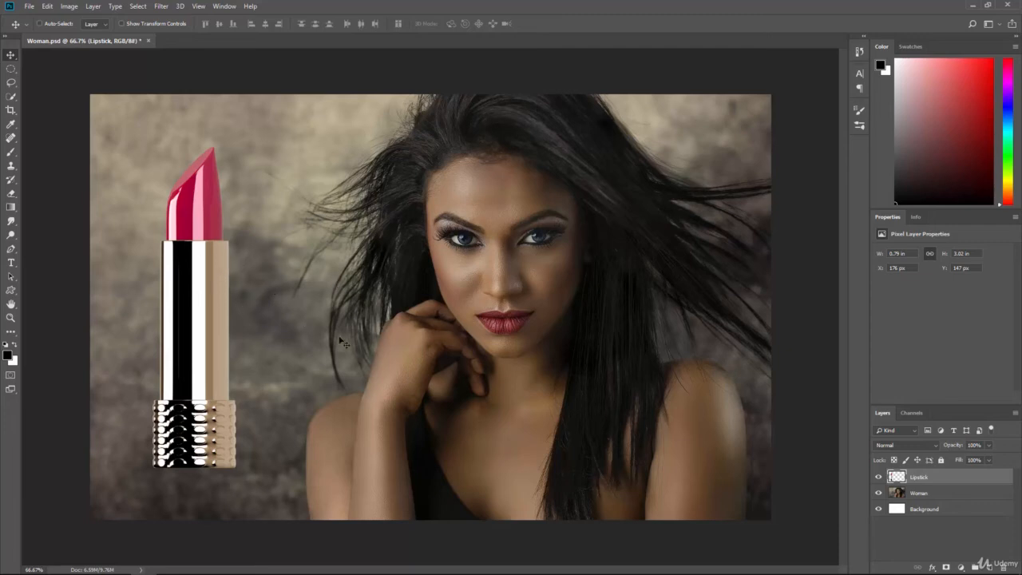
click(960, 568)
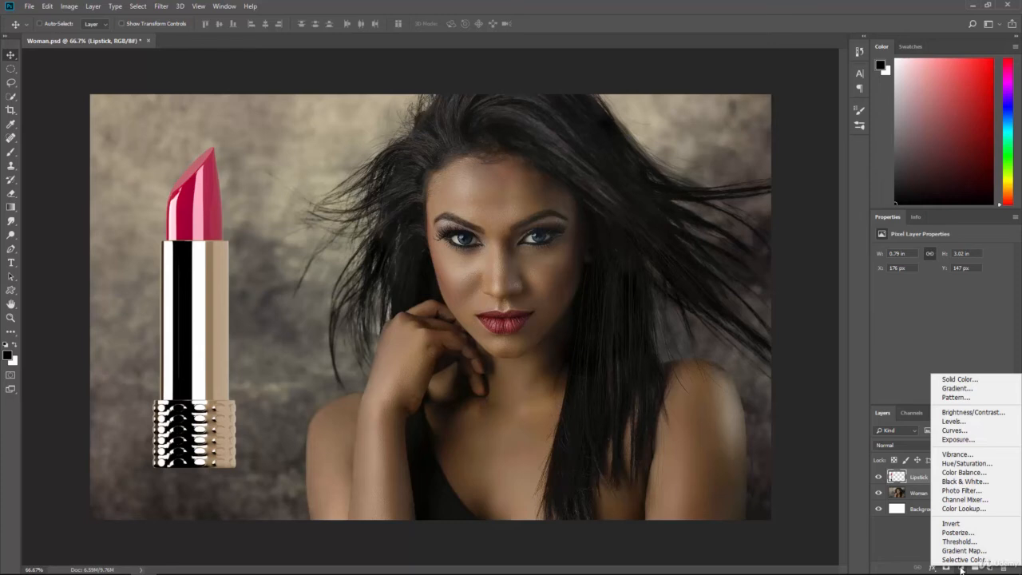
click(957, 464)
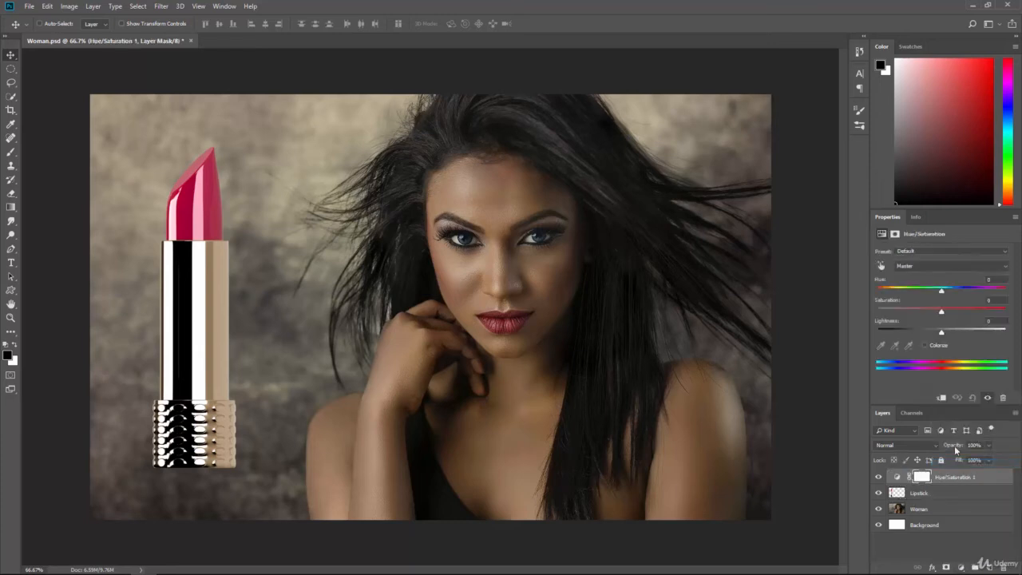
click(924, 344)
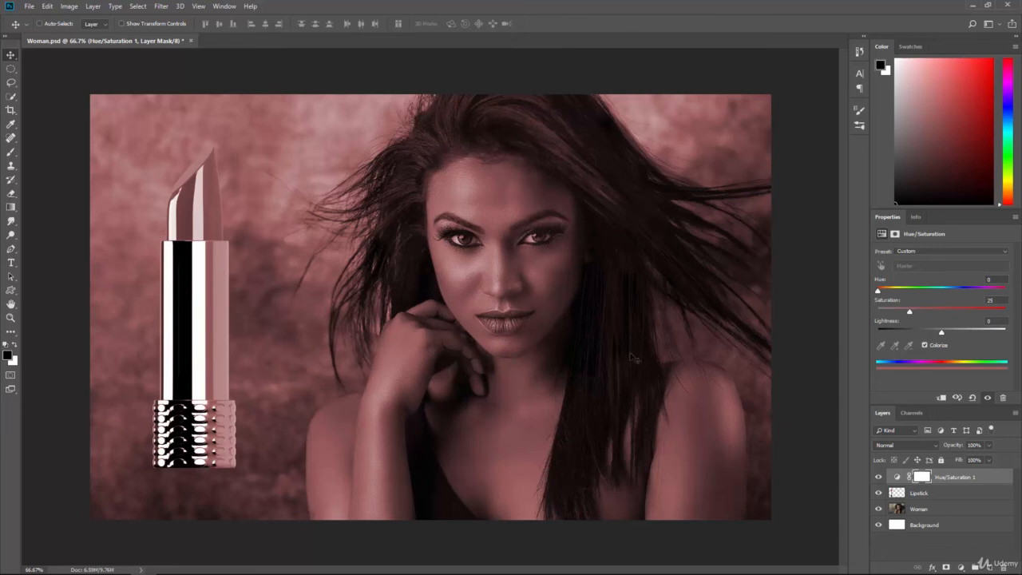
alt+click(941, 480)
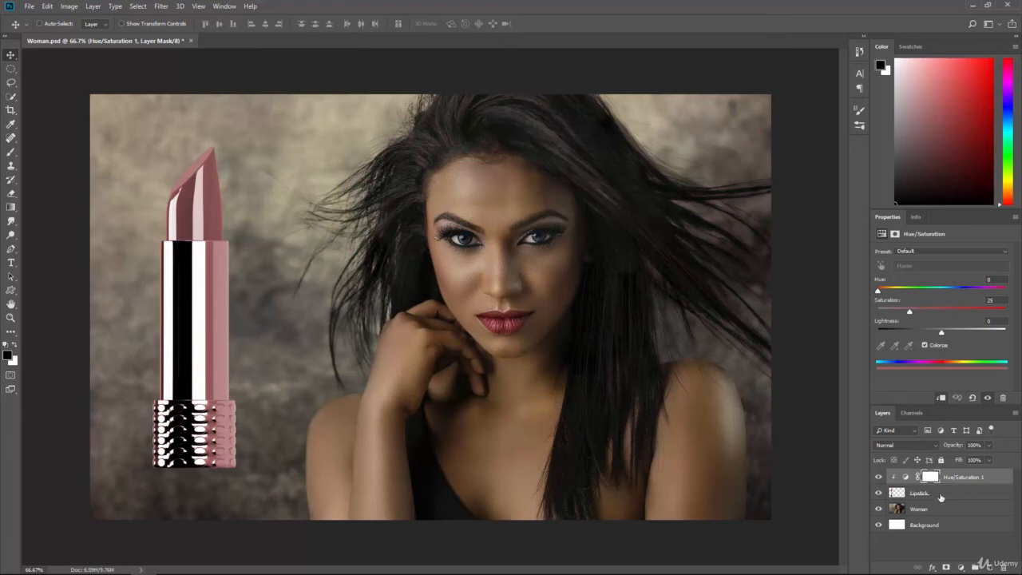
mouse_move(879, 294)
mouse_down()
mouse_move(1002, 297)
mouse_move(870, 289)
mouse_up()
Step: Select the lipstick's case with a rectangular marquee, fill it with black at 100% opacity on the Hue/Saturation layer mask, and deselect
click(931, 476)
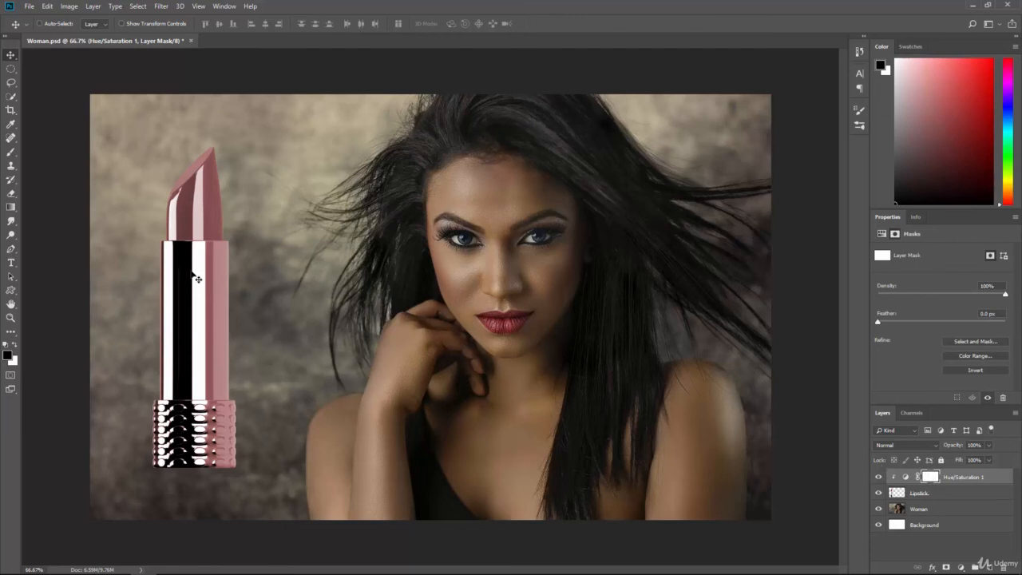
click(10, 68)
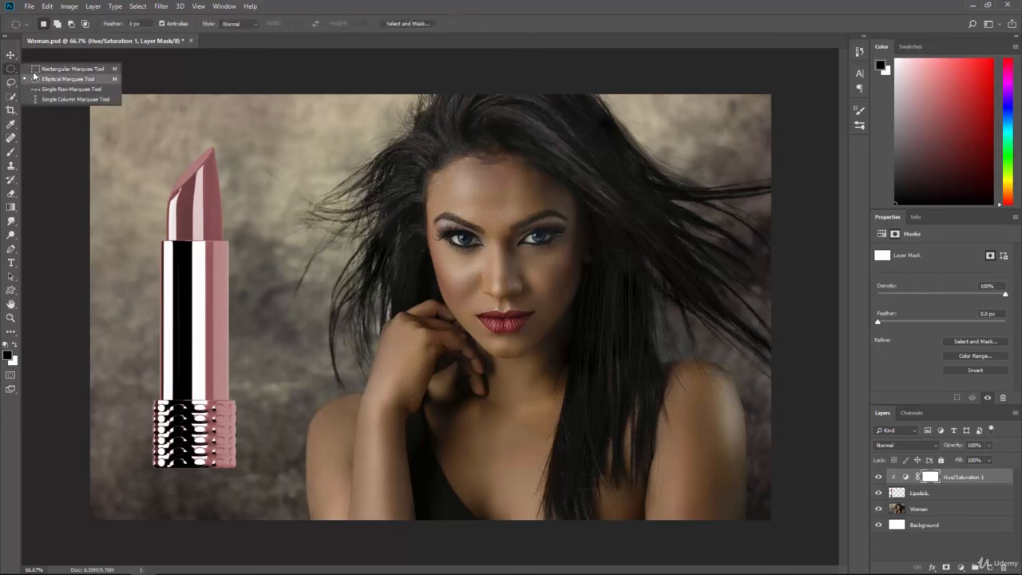
click(59, 69)
drag(268, 495, 119, 240)
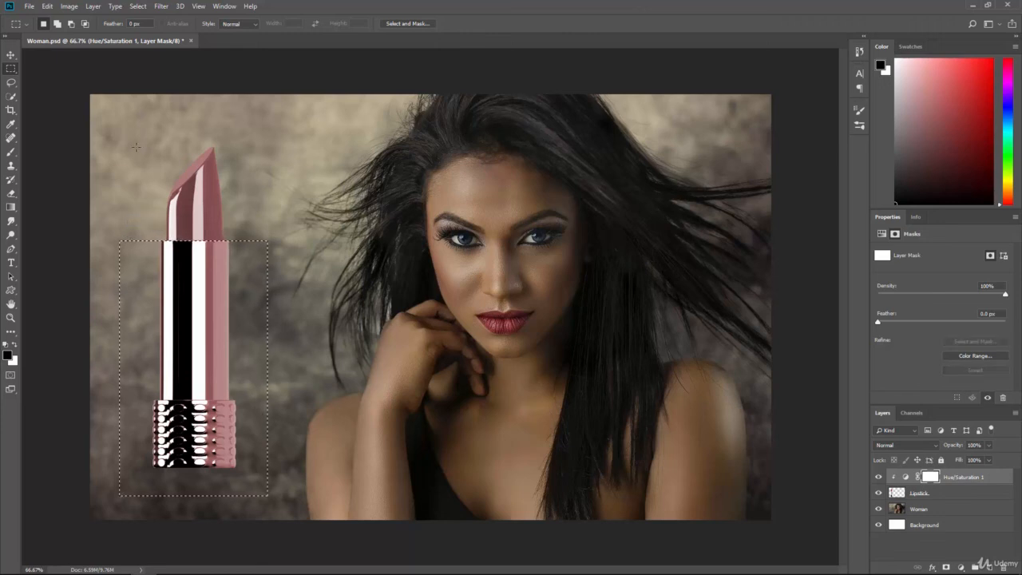
click(48, 6)
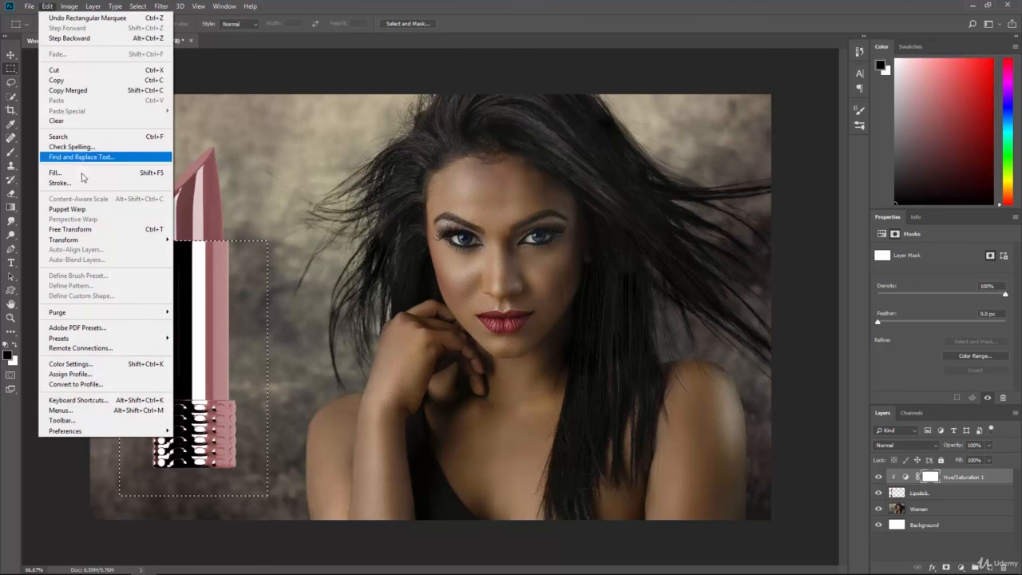
click(80, 172)
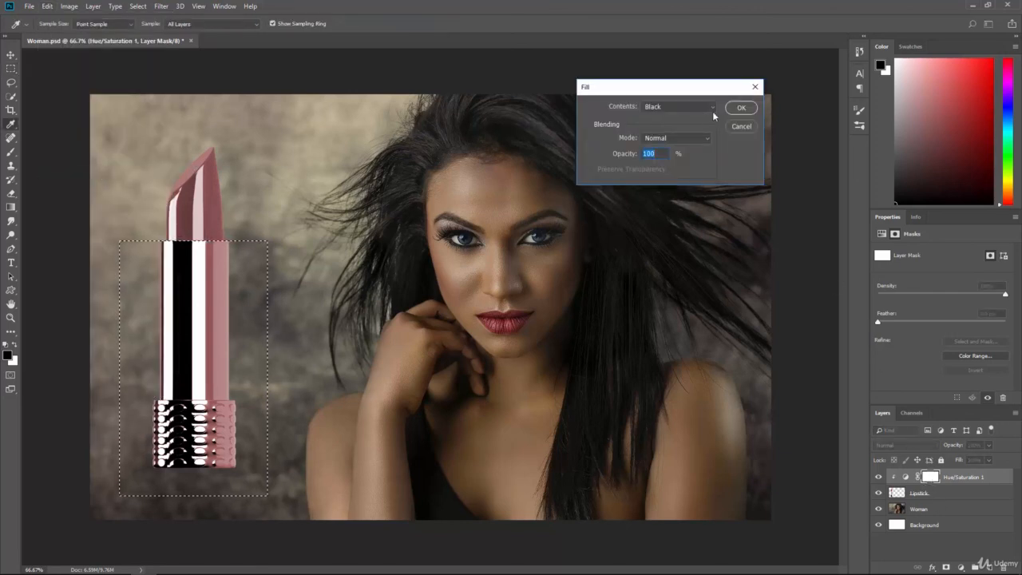
click(736, 108)
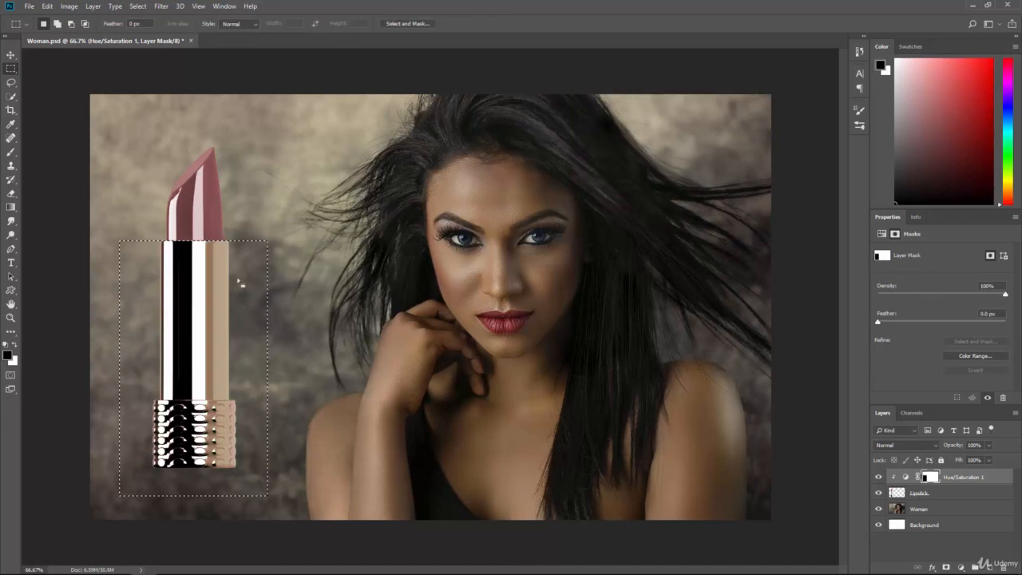
key(ctrl+d)
Step: Set the Hue/Saturation adjustment to hue 167, saturation 42 and lightness -23
click(906, 478)
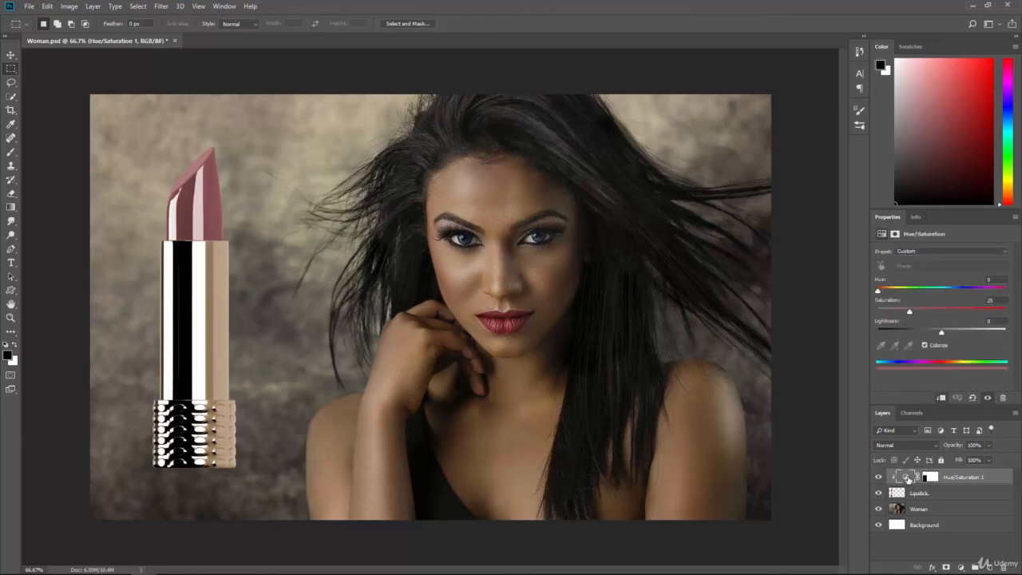
drag(910, 311, 931, 314)
mouse_move(878, 292)
mouse_down()
mouse_move(893, 292)
mouse_move(862, 292)
mouse_up()
drag(941, 331, 927, 335)
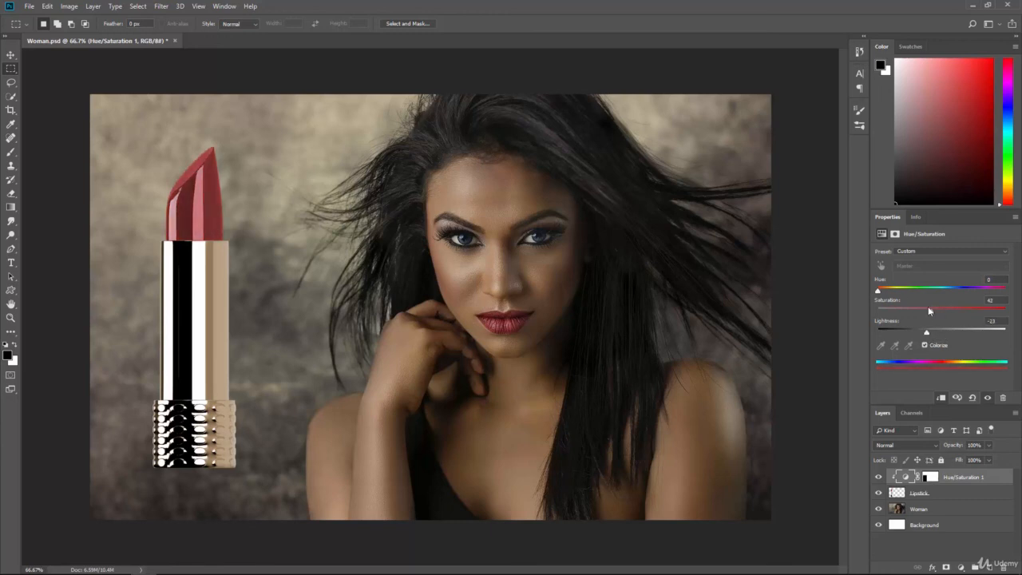
drag(879, 293, 938, 292)
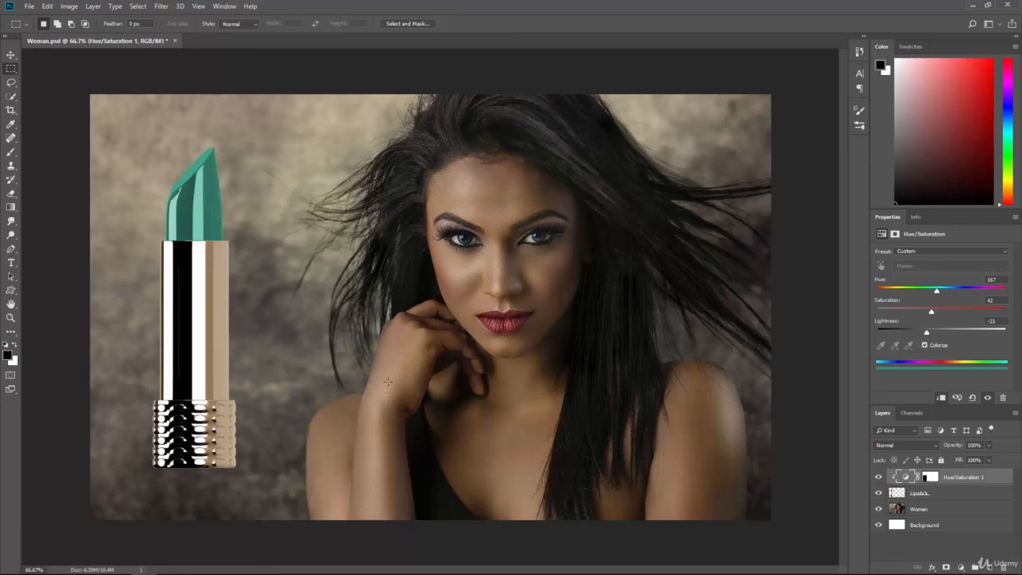
Step: Release and reapply the Hue/Saturation layer's clipping to the Lipstick layer, and set its hue to 360
alt+click(946, 482)
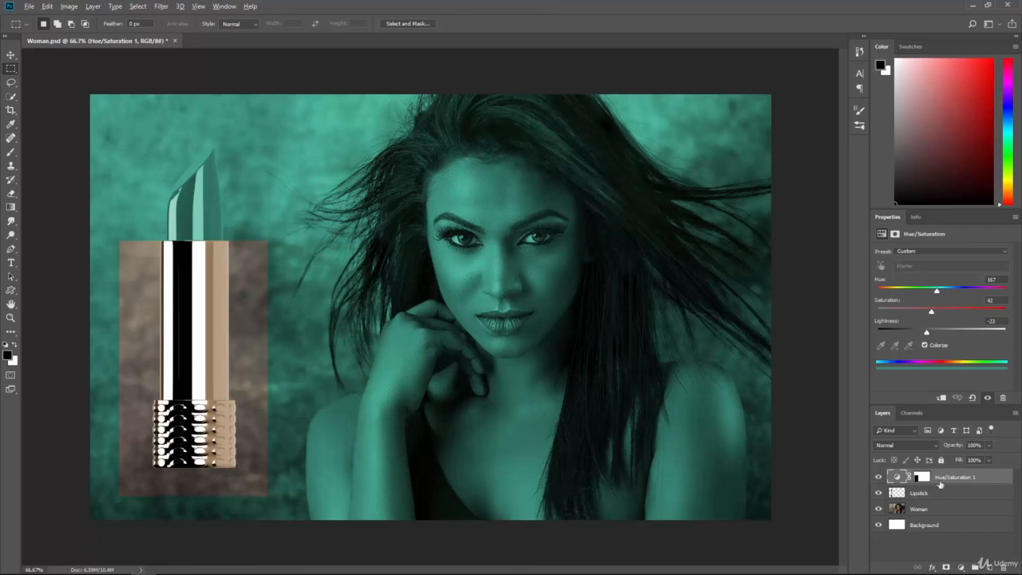
alt+click(940, 485)
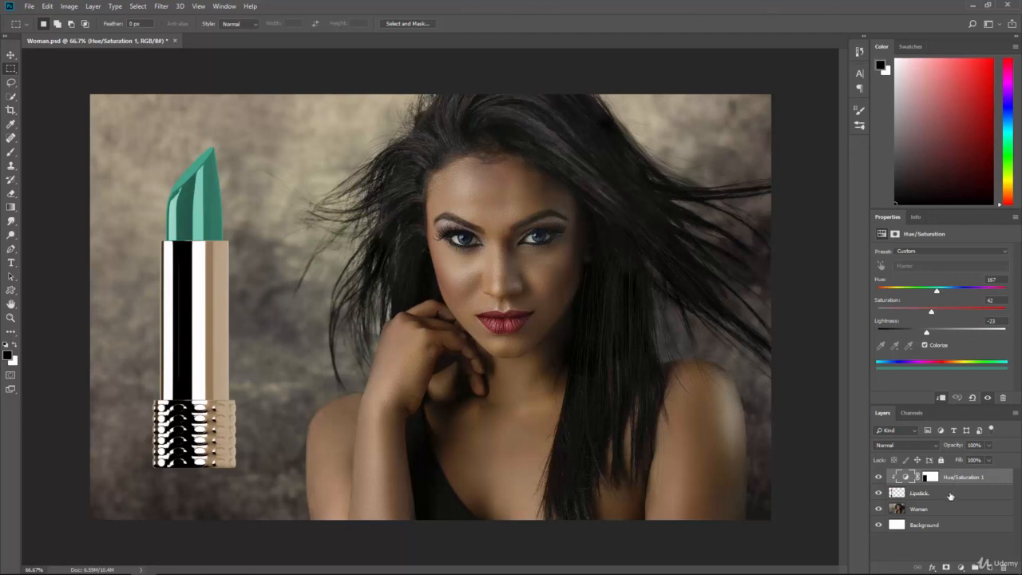
drag(936, 292, 1014, 307)
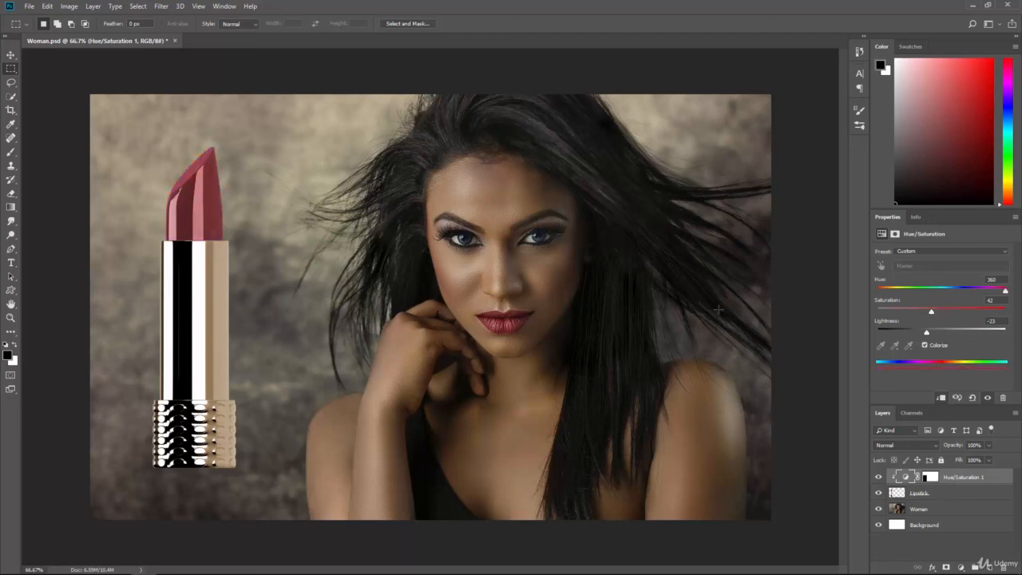